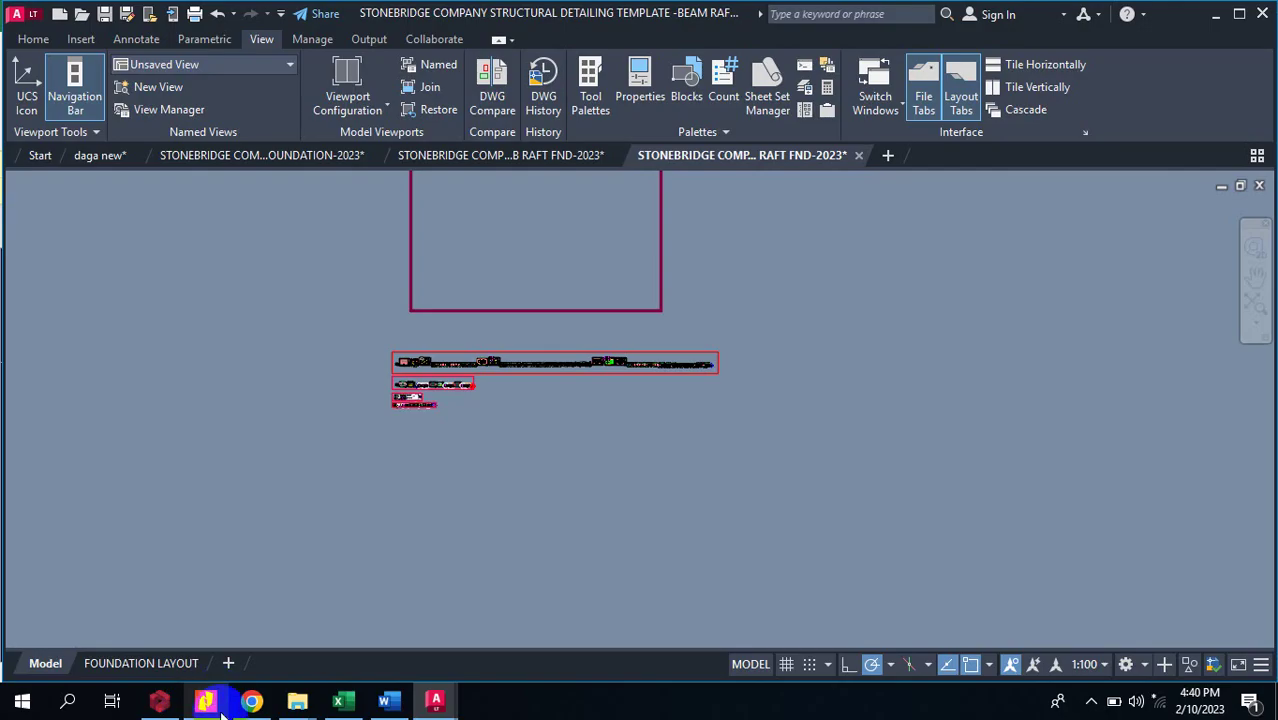
Check the Structural Detailing Word document, then bring the StoneBridge template catalog workbook forward.
{"action": "left_click", "coordinate": [390, 700]}
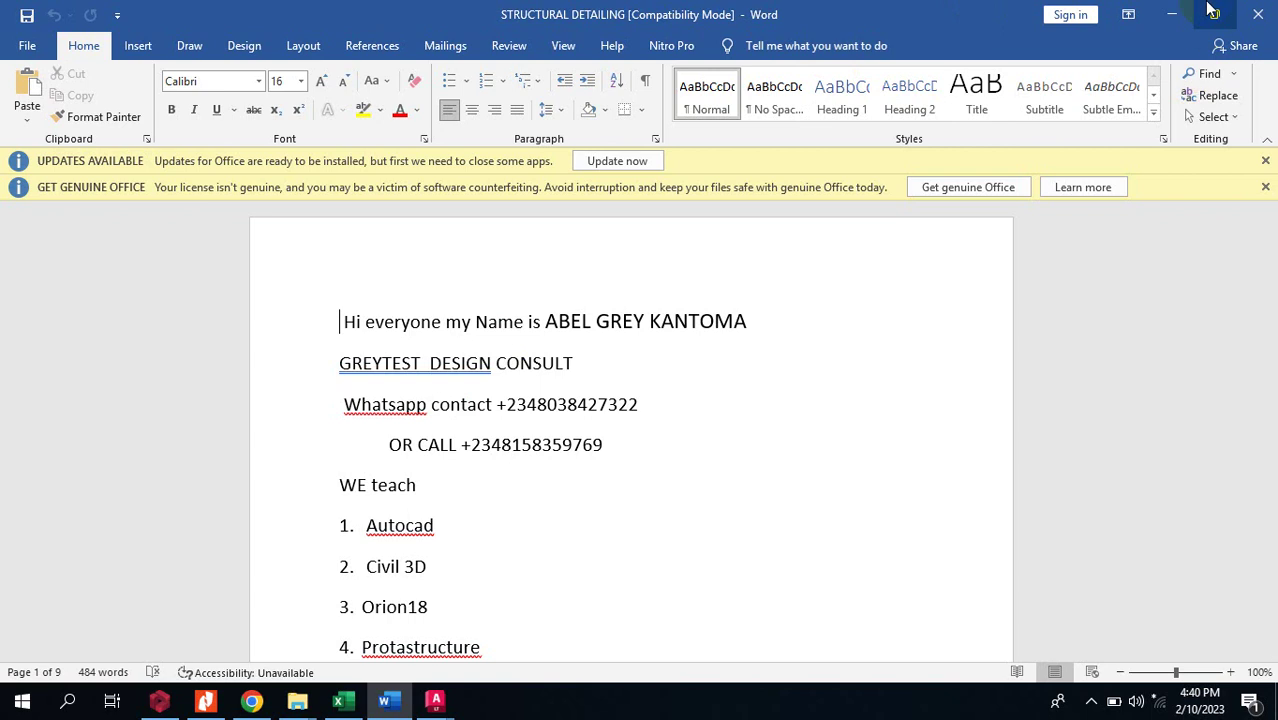
{"action": "left_click", "coordinate": [1173, 20]}
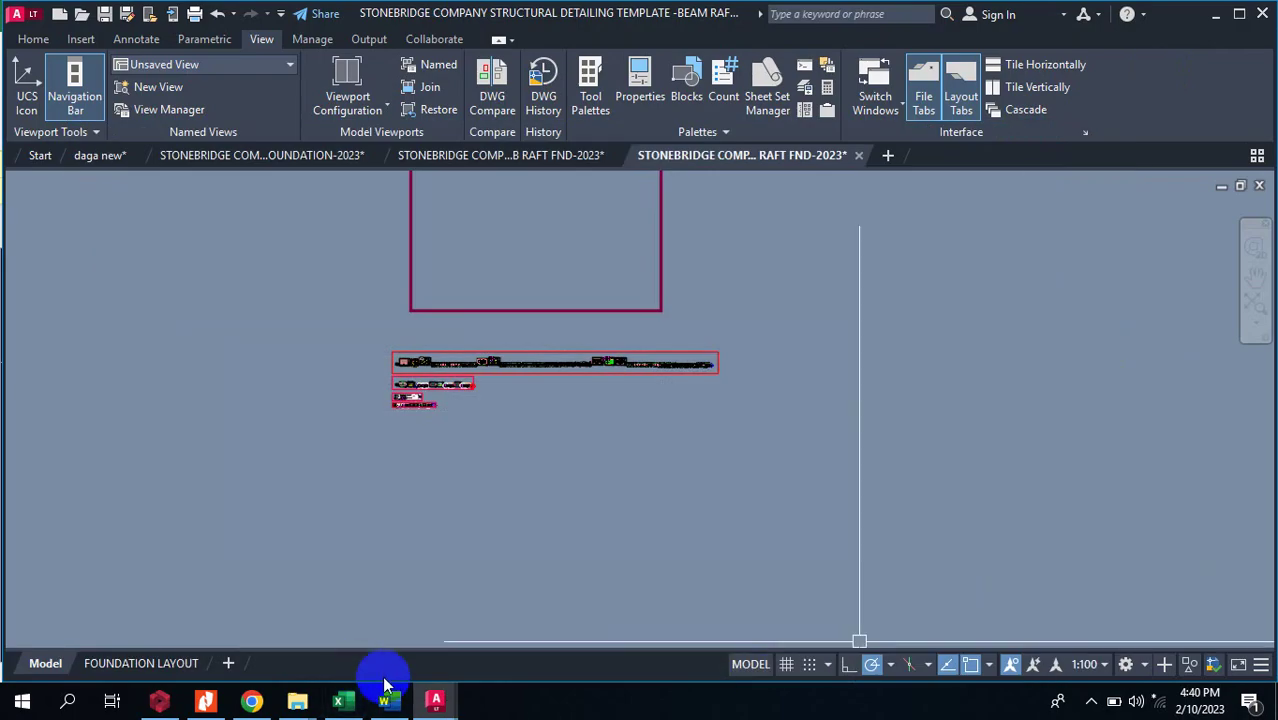
{"action": "mouse_move", "coordinate": [368, 704]}
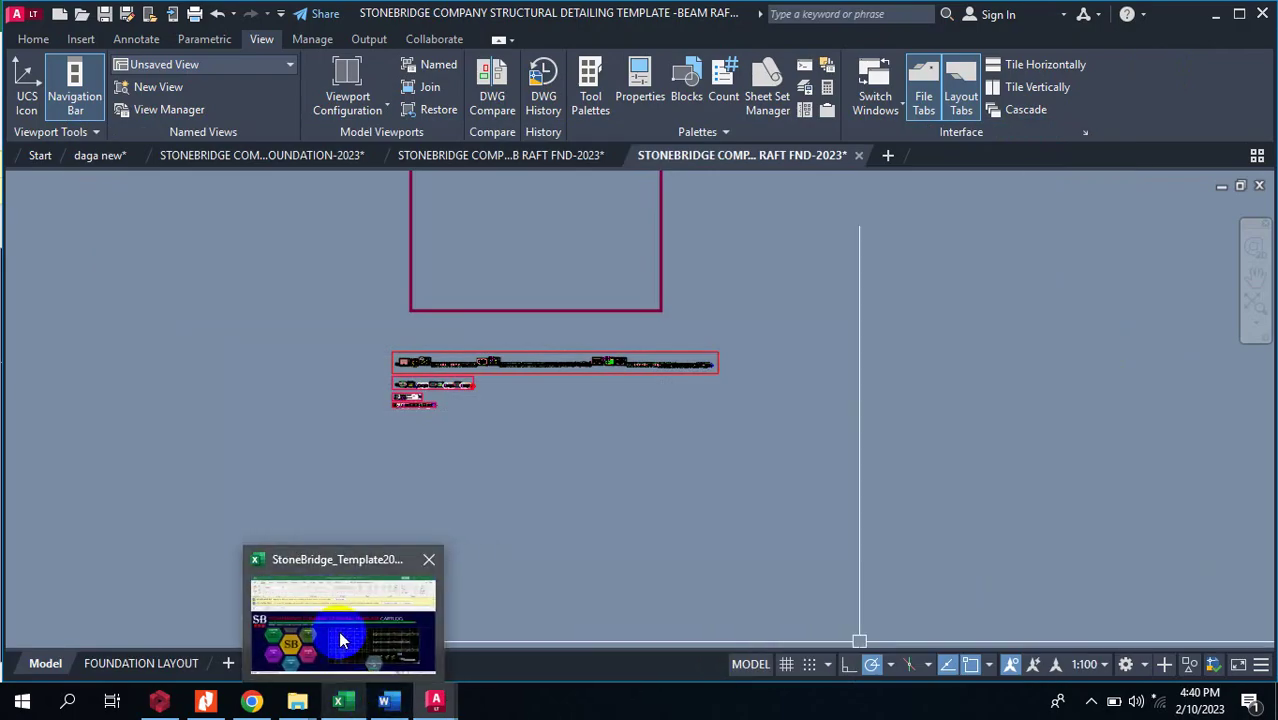
{"action": "left_click", "coordinate": [345, 640]}
Scroll the catalog sheet to view the foundation-type hexagon links, then return to AutoCAD.
{"action": "scroll", "coordinate": [410, 437], "scroll_direction": "down", "scroll_amount": 1}
{"action": "scroll", "coordinate": [405, 447], "scroll_direction": "up", "scroll_amount": 3}
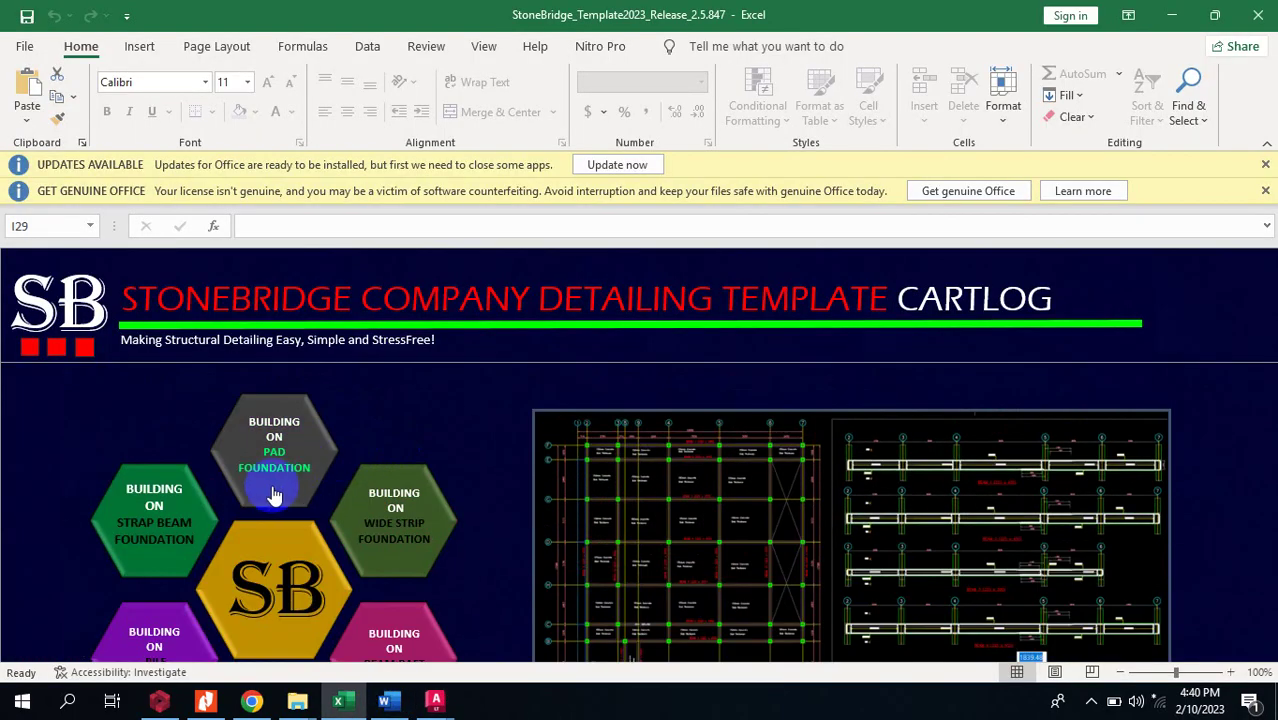
{"action": "scroll", "coordinate": [328, 451], "scroll_direction": "down", "scroll_amount": 1}
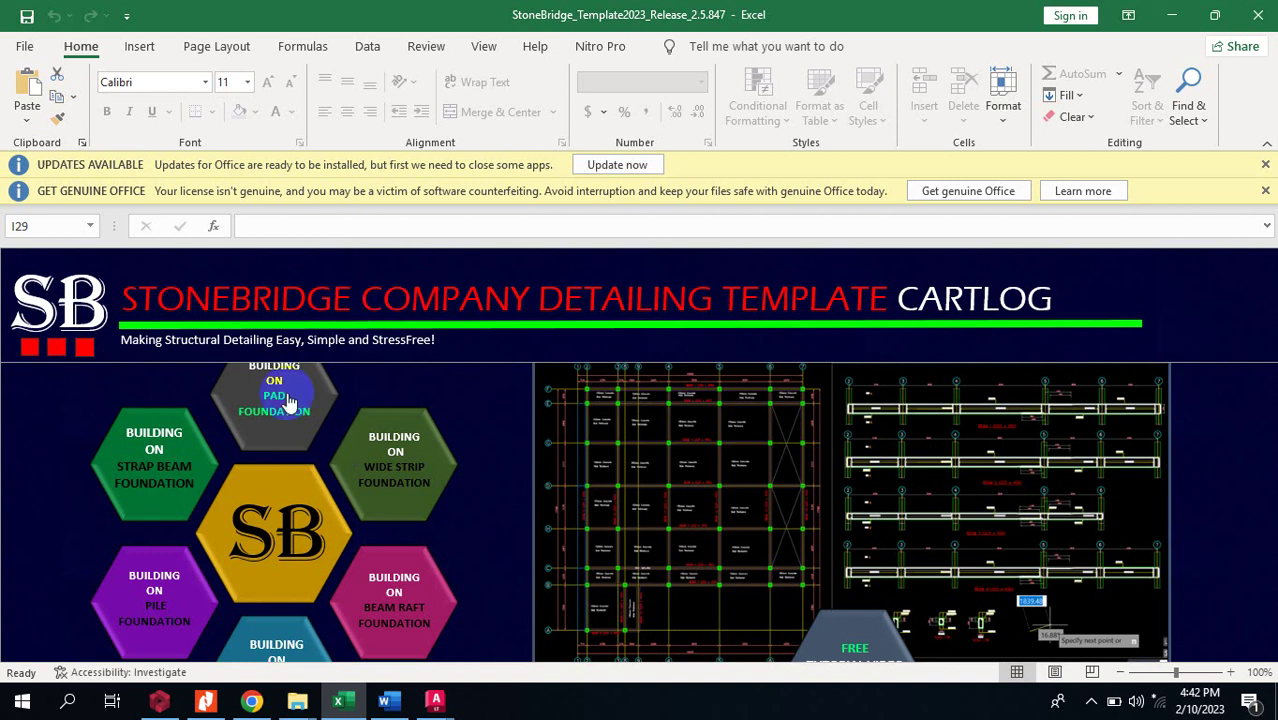
{"action": "left_click", "coordinate": [434, 702]}
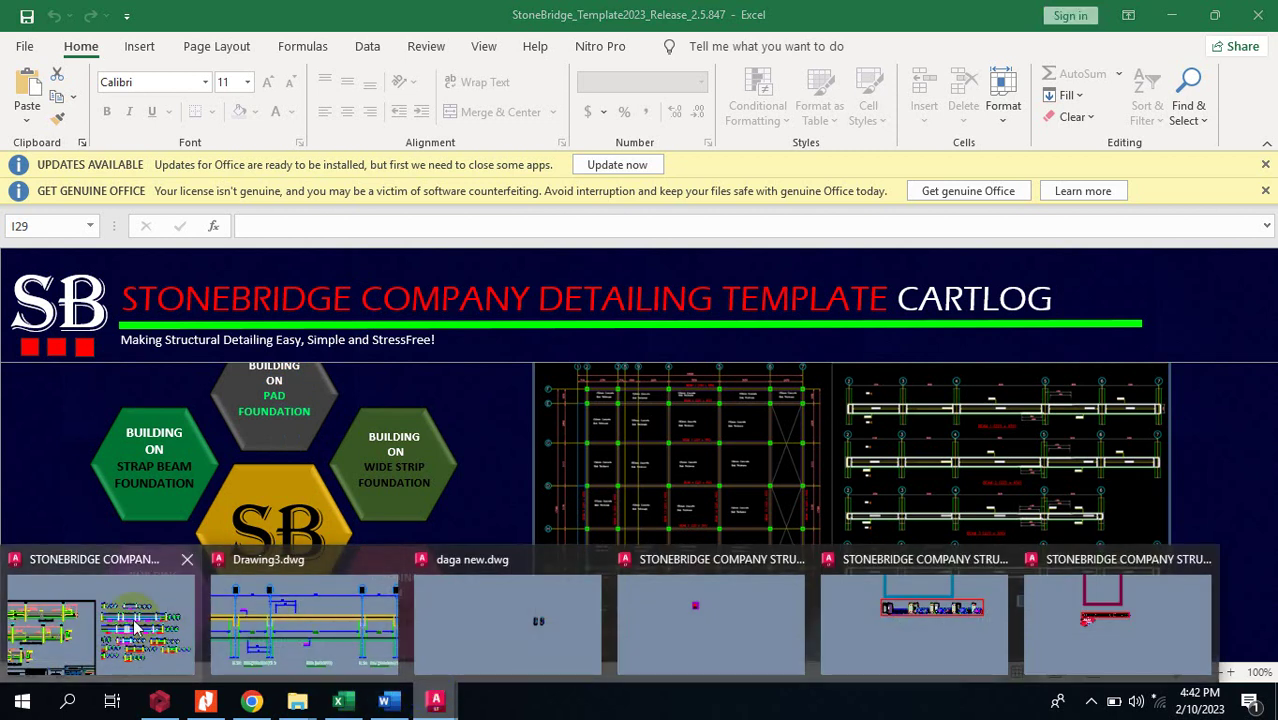
Open the Pad Footing template drawing and zoom out in its left viewport.
{"action": "left_click", "coordinate": [133, 622]}
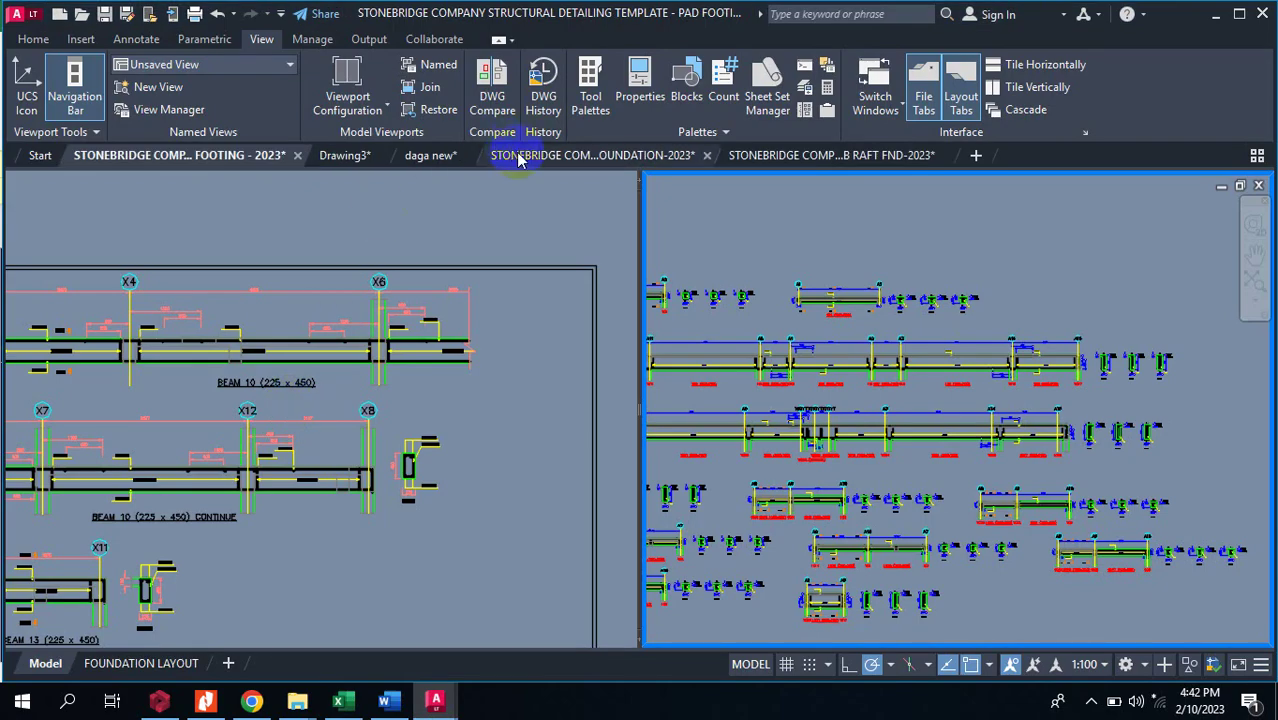
{"action": "left_click", "coordinate": [467, 8]}
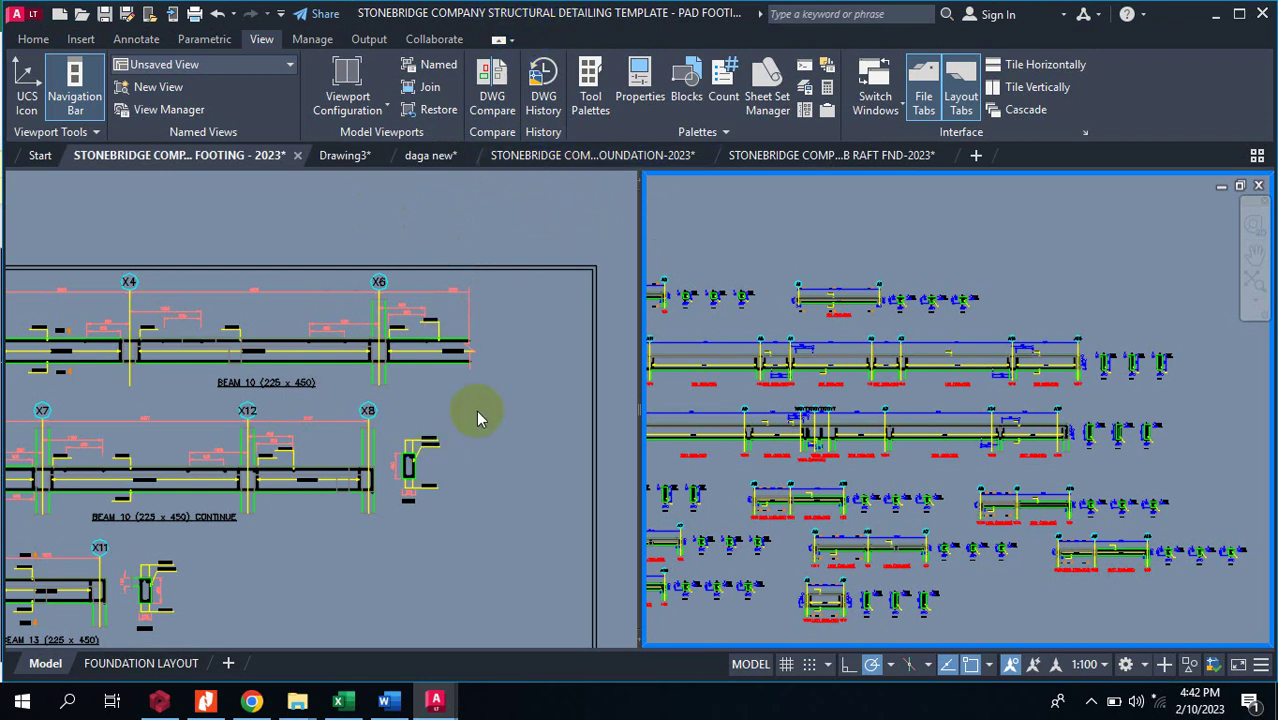
{"action": "left_click", "coordinate": [320, 408]}
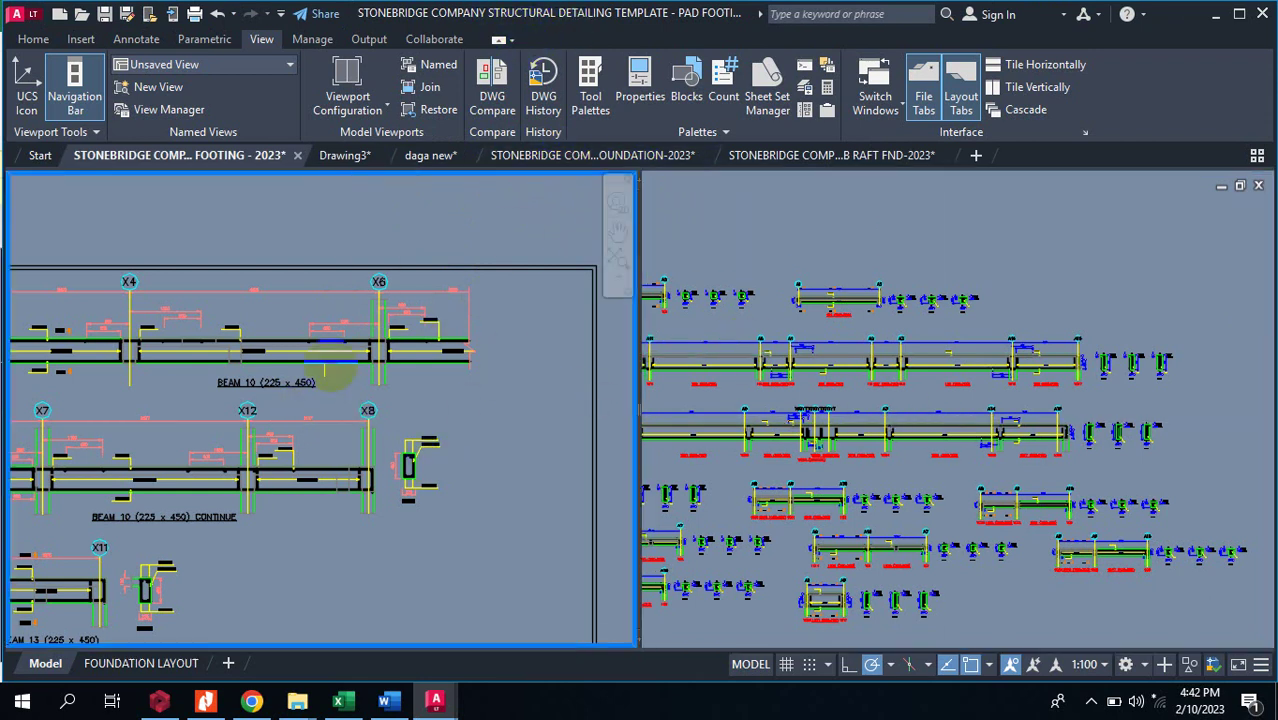
{"action": "scroll", "coordinate": [385, 305], "scroll_direction": "down", "scroll_amount": 5}
{"action": "scroll", "coordinate": [337, 348], "scroll_direction": "down", "scroll_amount": 3}
{"action": "scroll", "coordinate": [507, 400], "scroll_direction": "down", "scroll_amount": 2}
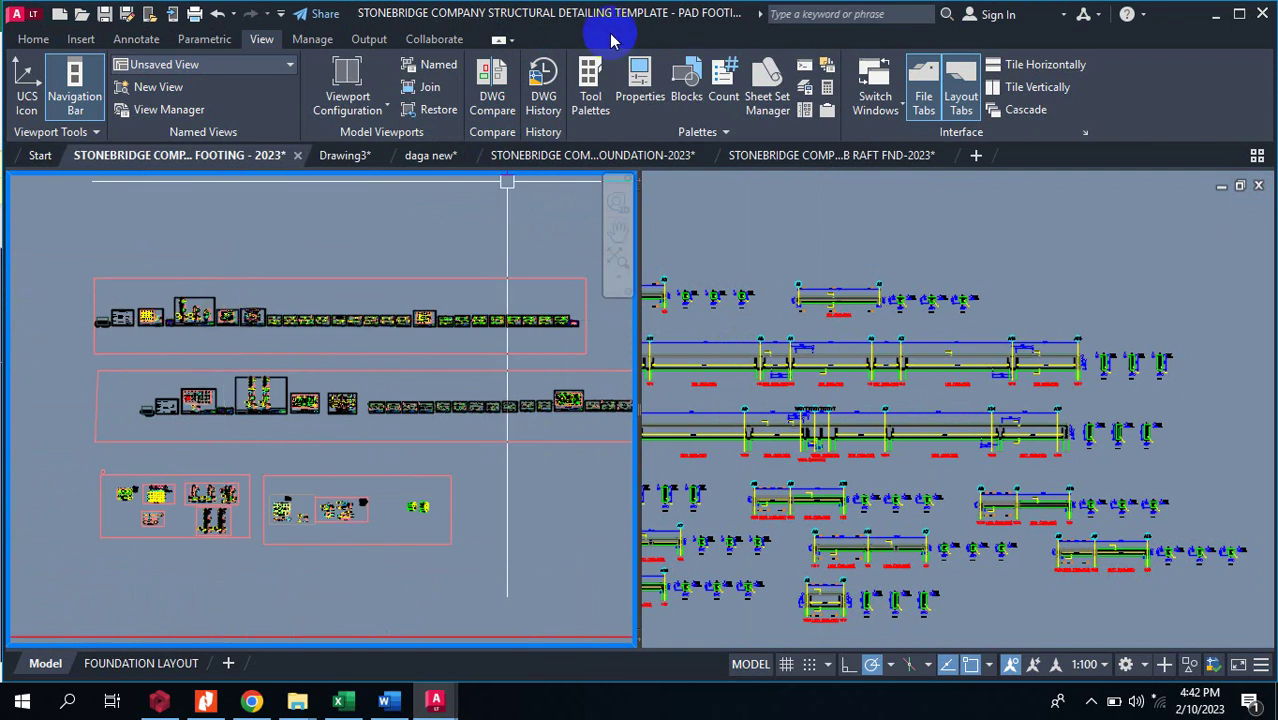
Switch to a single viewport layout showing the rows of framed sheets.
{"action": "left_click", "coordinate": [383, 106]}
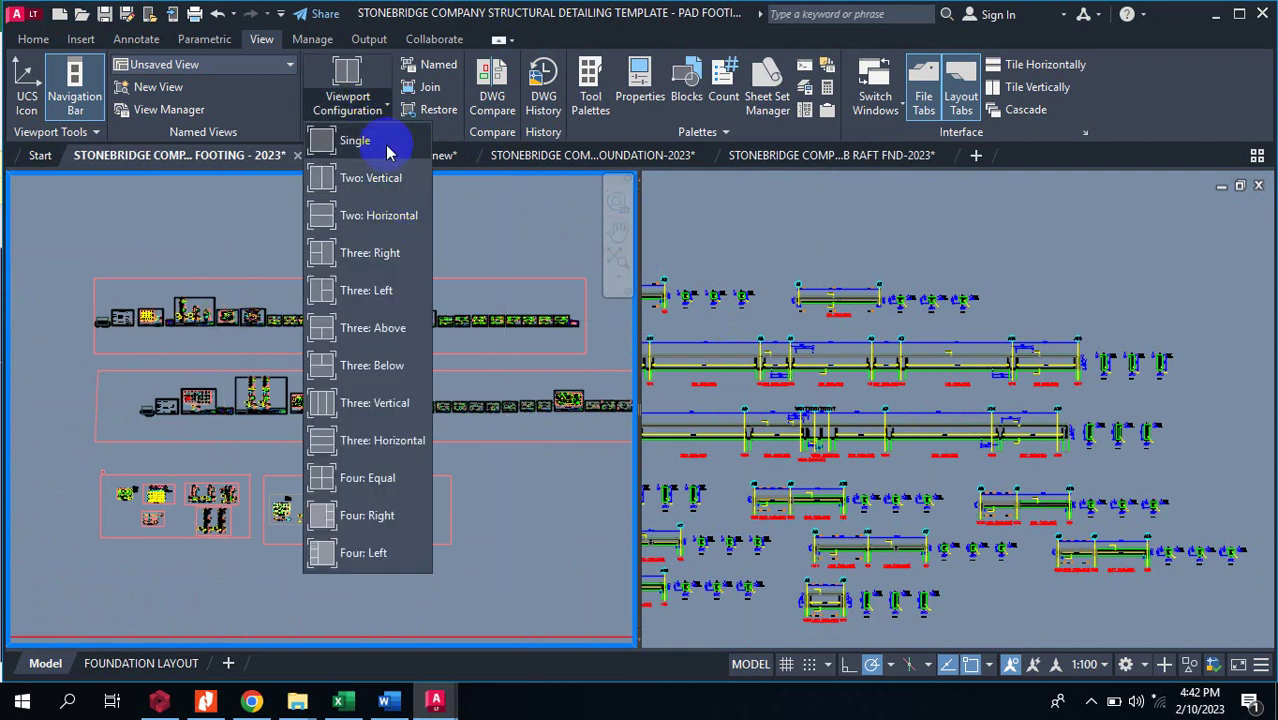
{"action": "left_click", "coordinate": [413, 162]}
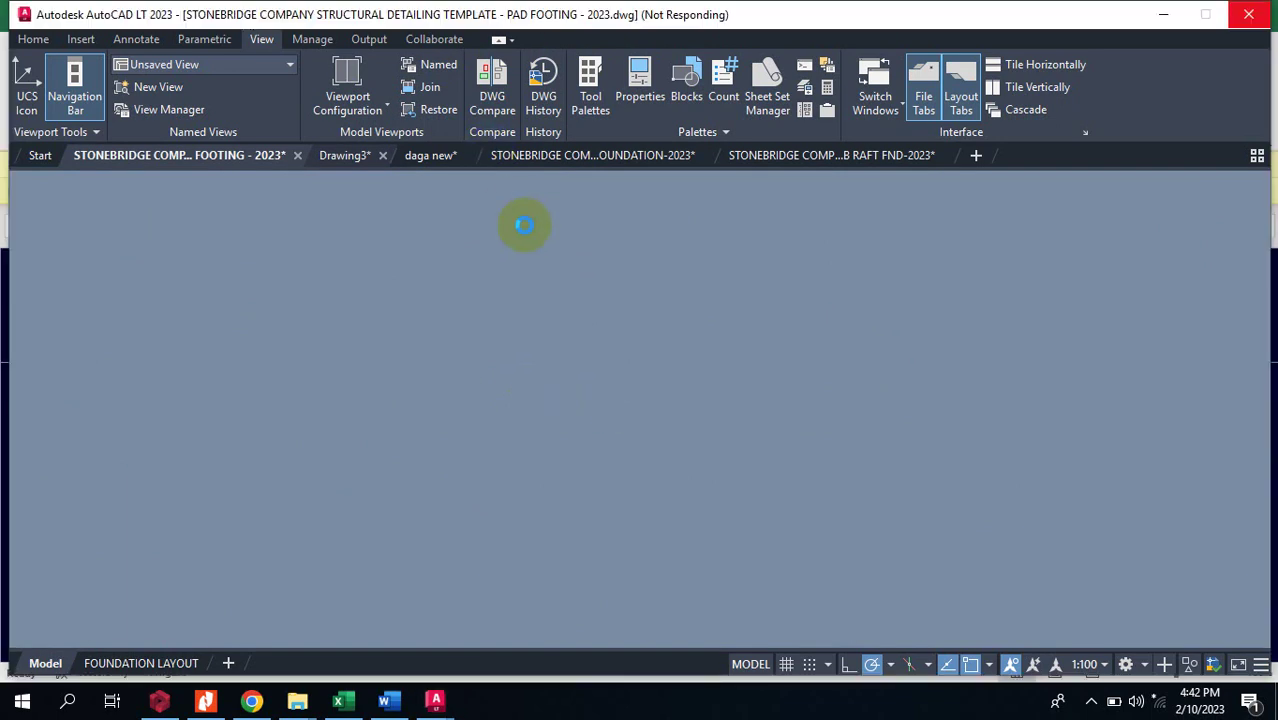
{"action": "scroll", "coordinate": [483, 325], "scroll_direction": "up", "scroll_amount": 5}
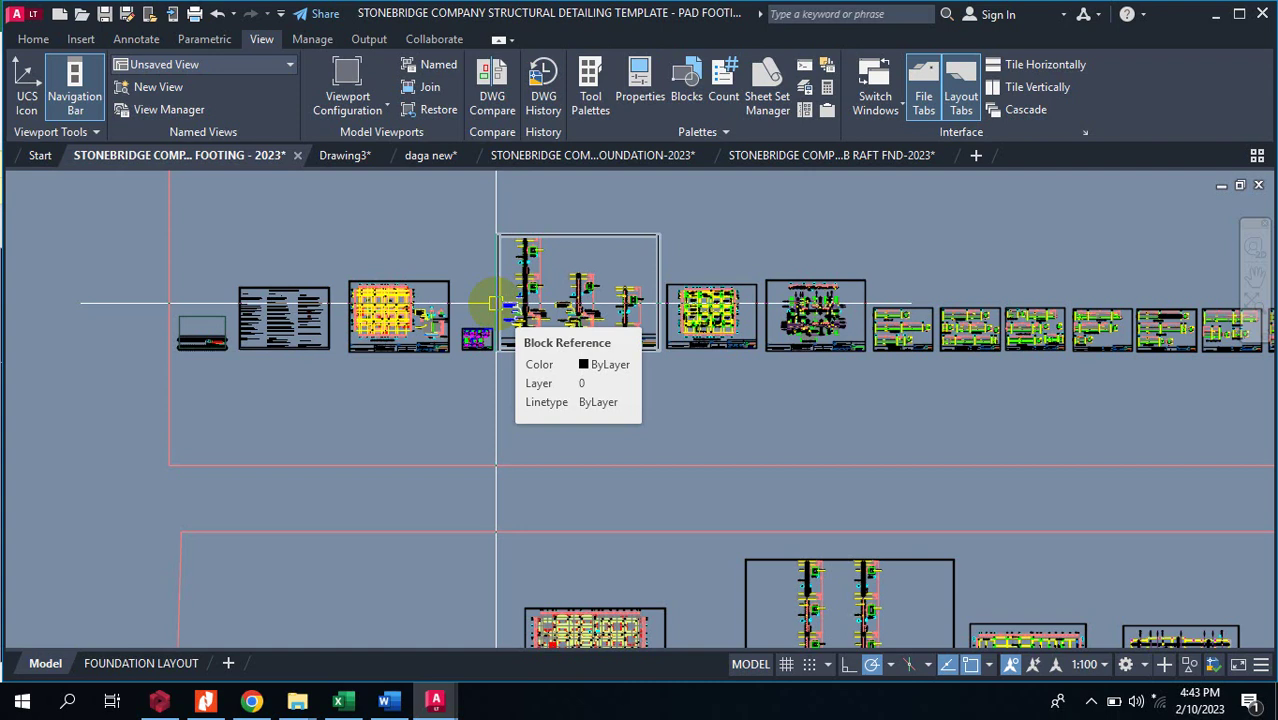
Zoom in on the Foundation/Ground Floor Layout sheet and its pad footing section detail.
{"action": "scroll", "coordinate": [485, 285], "scroll_direction": "down", "scroll_amount": 5}
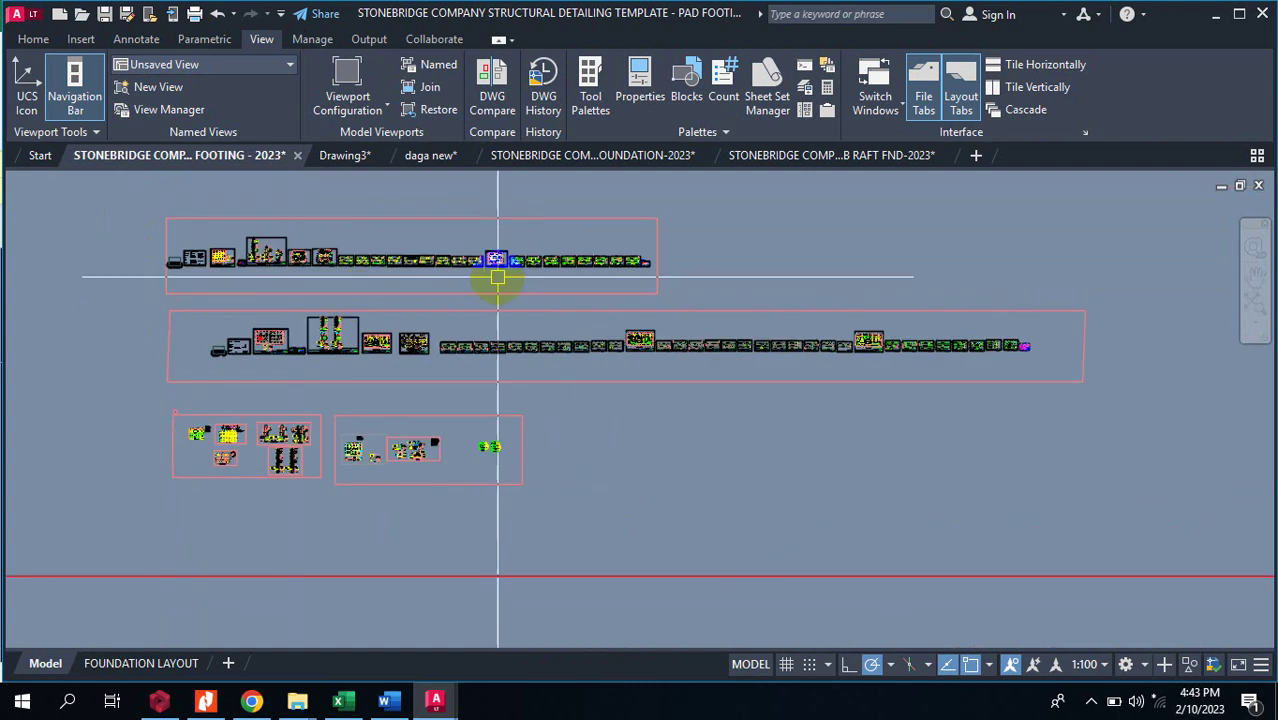
{"action": "scroll", "coordinate": [203, 242], "scroll_direction": "up", "scroll_amount": 5}
{"action": "scroll", "coordinate": [262, 311], "scroll_direction": "up", "scroll_amount": 5}
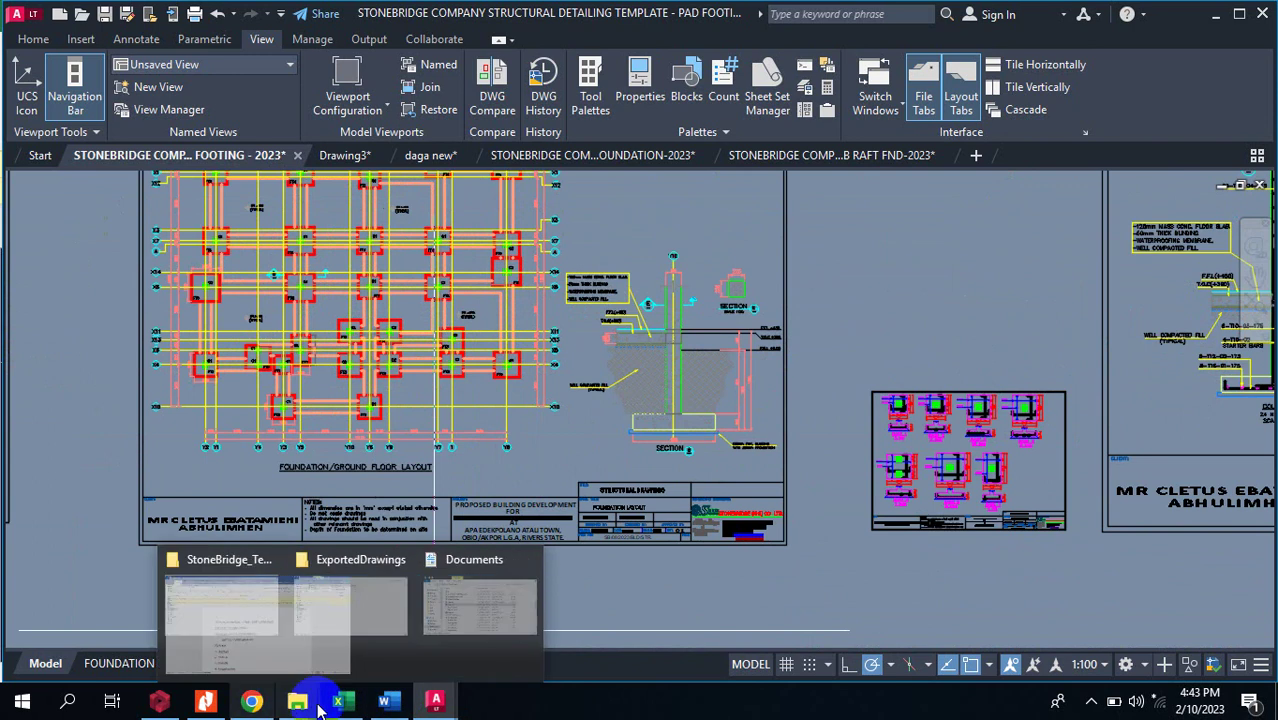
Return to the Excel catalog and open the Slab Raft Foundation template drawing from its hexagon.
{"action": "mouse_move", "coordinate": [382, 704]}
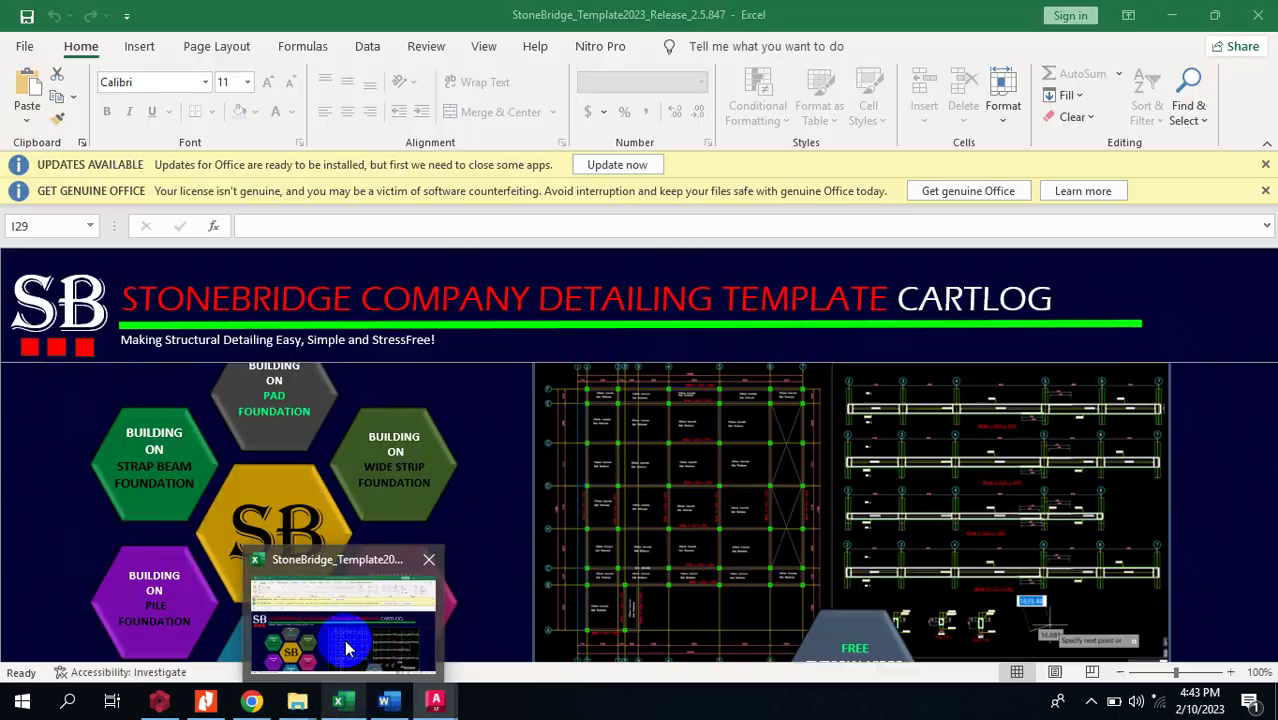
{"action": "left_click", "coordinate": [343, 632]}
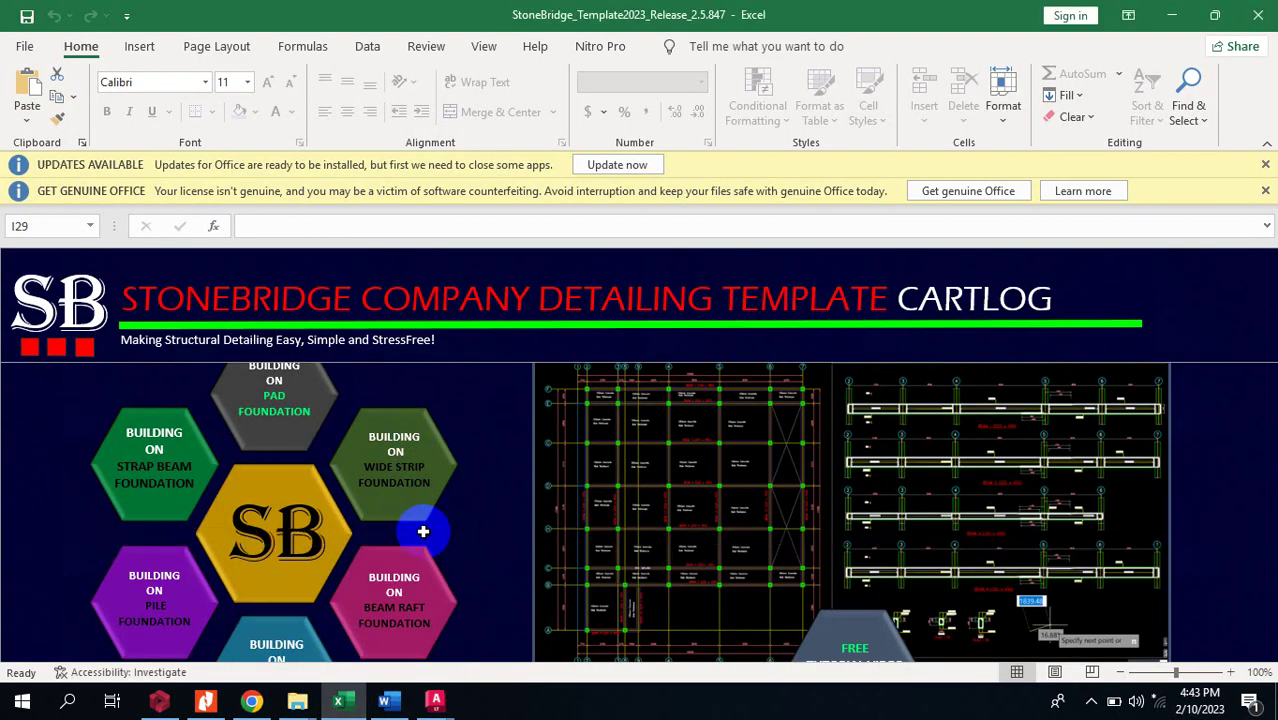
{"action": "scroll", "coordinate": [439, 526], "scroll_direction": "down", "scroll_amount": 1}
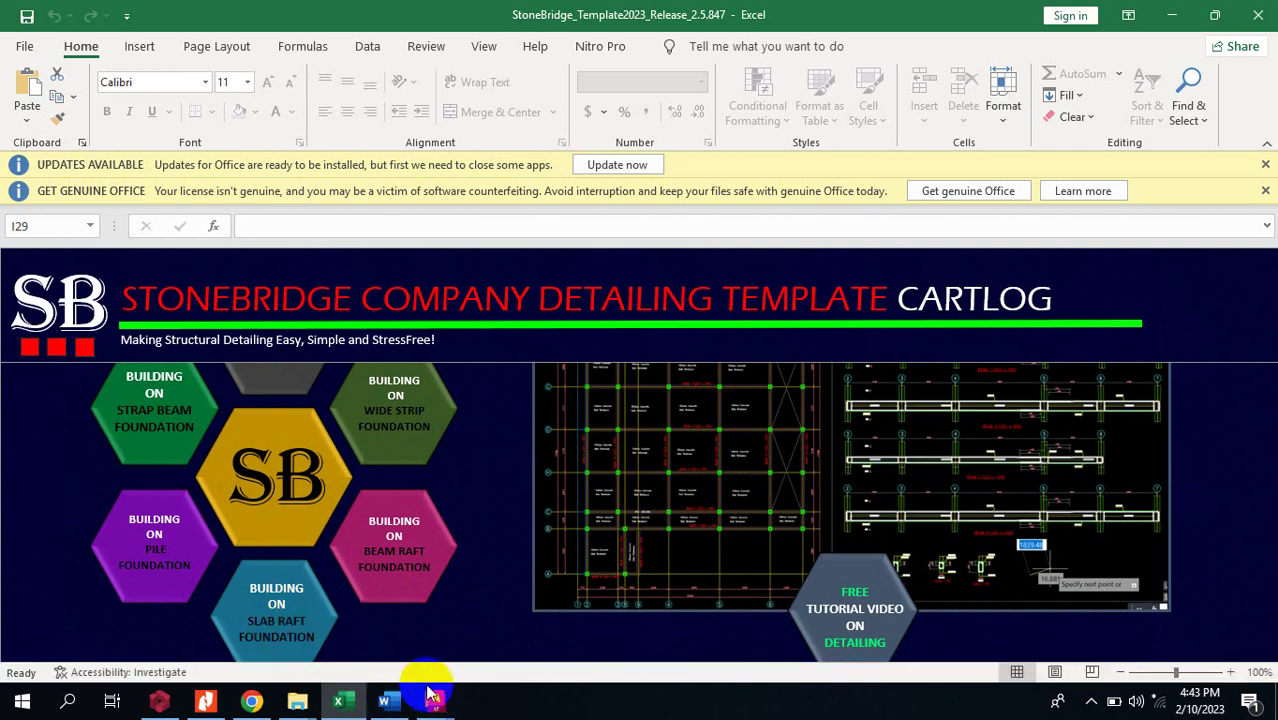
{"action": "mouse_move", "coordinate": [432, 700]}
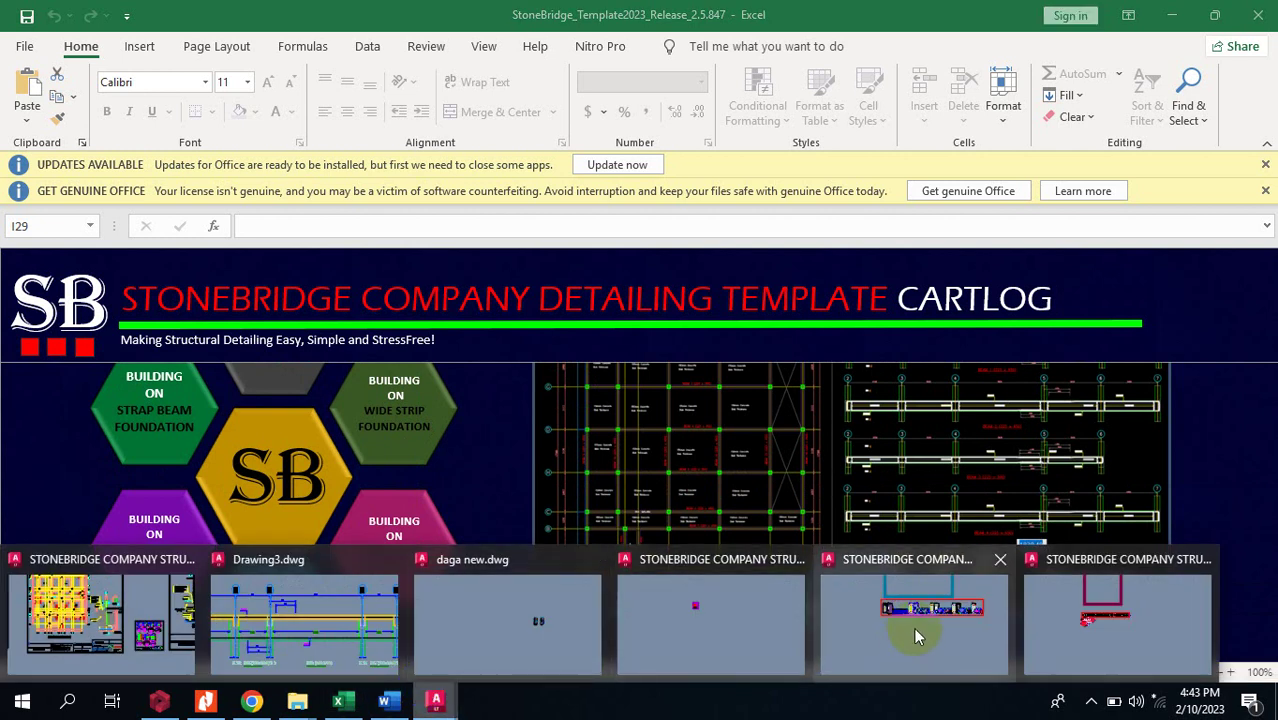
{"action": "left_click", "coordinate": [926, 637]}
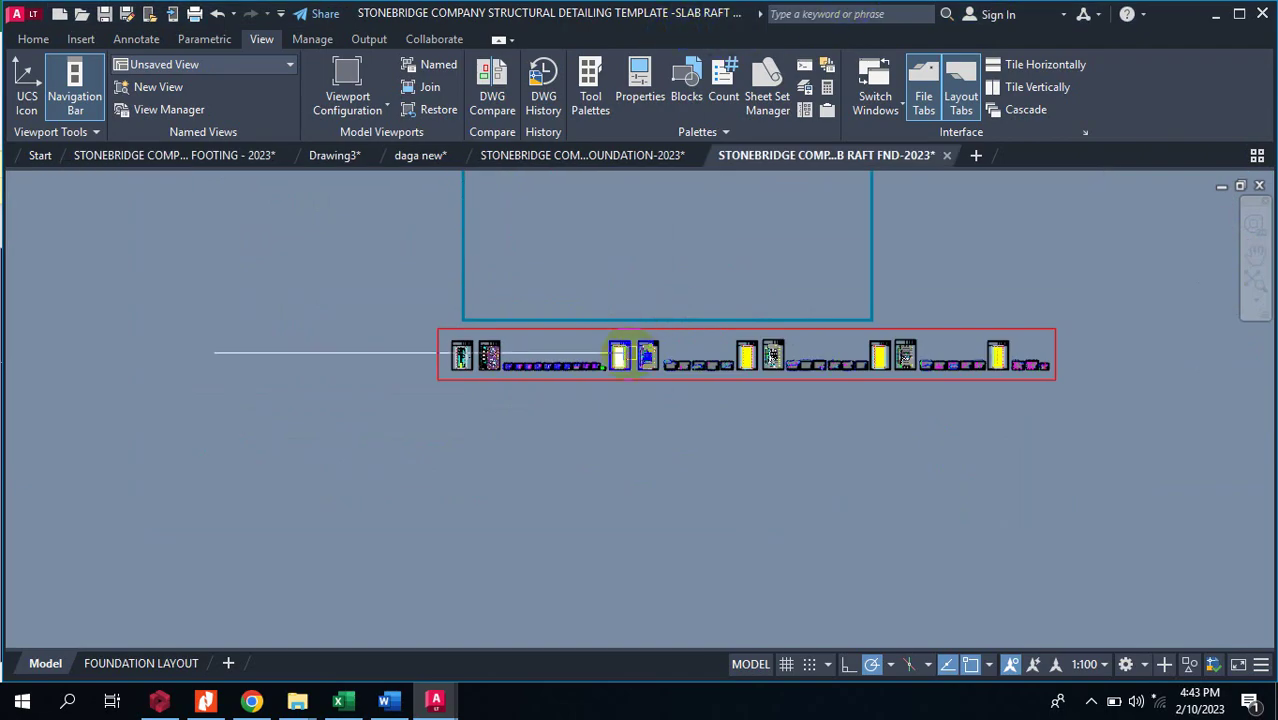
Zoom around the Slab Raft drawing, then select and deselect its blue rectangular frame.
{"action": "scroll", "coordinate": [522, 337], "scroll_direction": "up", "scroll_amount": 8}
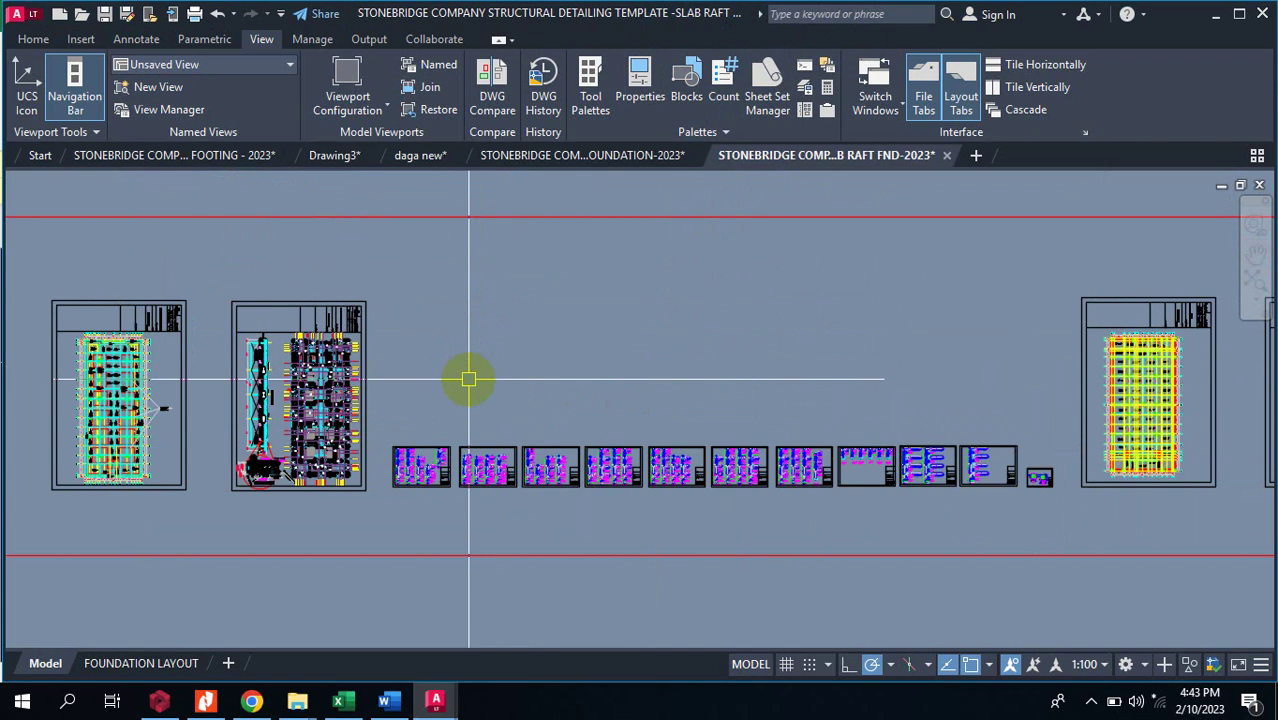
{"action": "scroll", "coordinate": [414, 382], "scroll_direction": "up", "scroll_amount": 10}
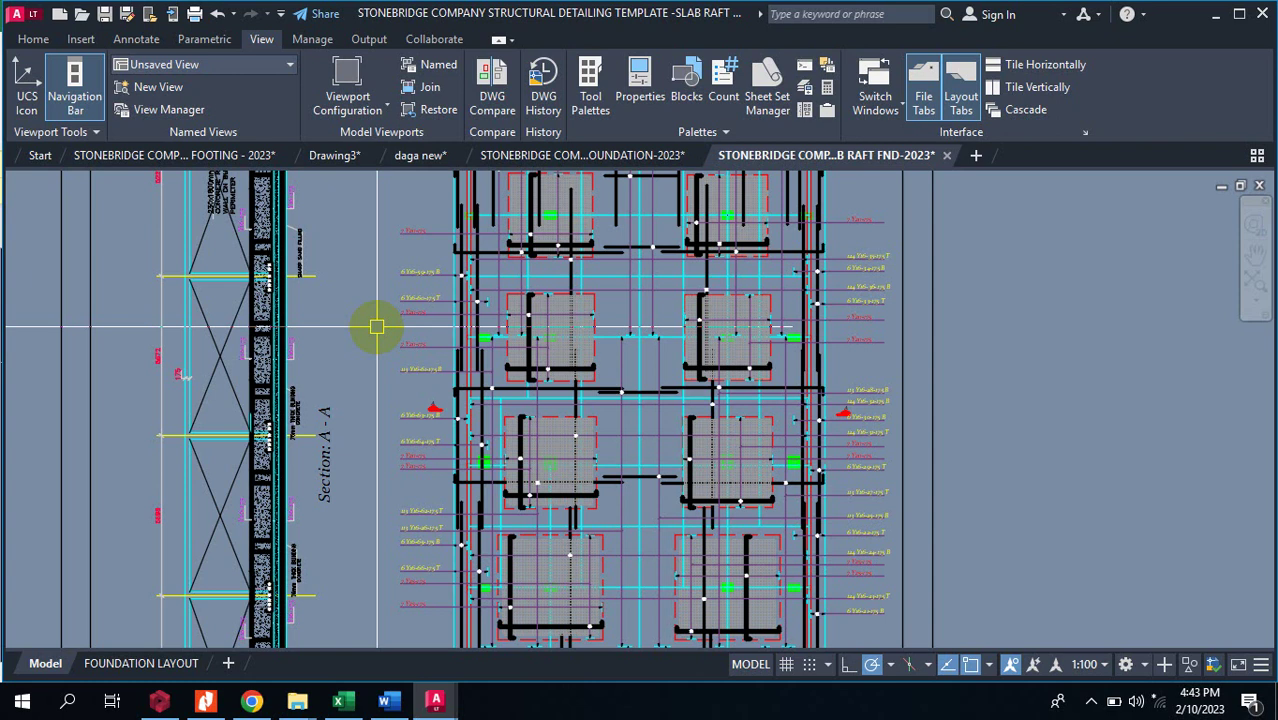
{"action": "scroll", "coordinate": [340, 440], "scroll_direction": "down", "scroll_amount": 8}
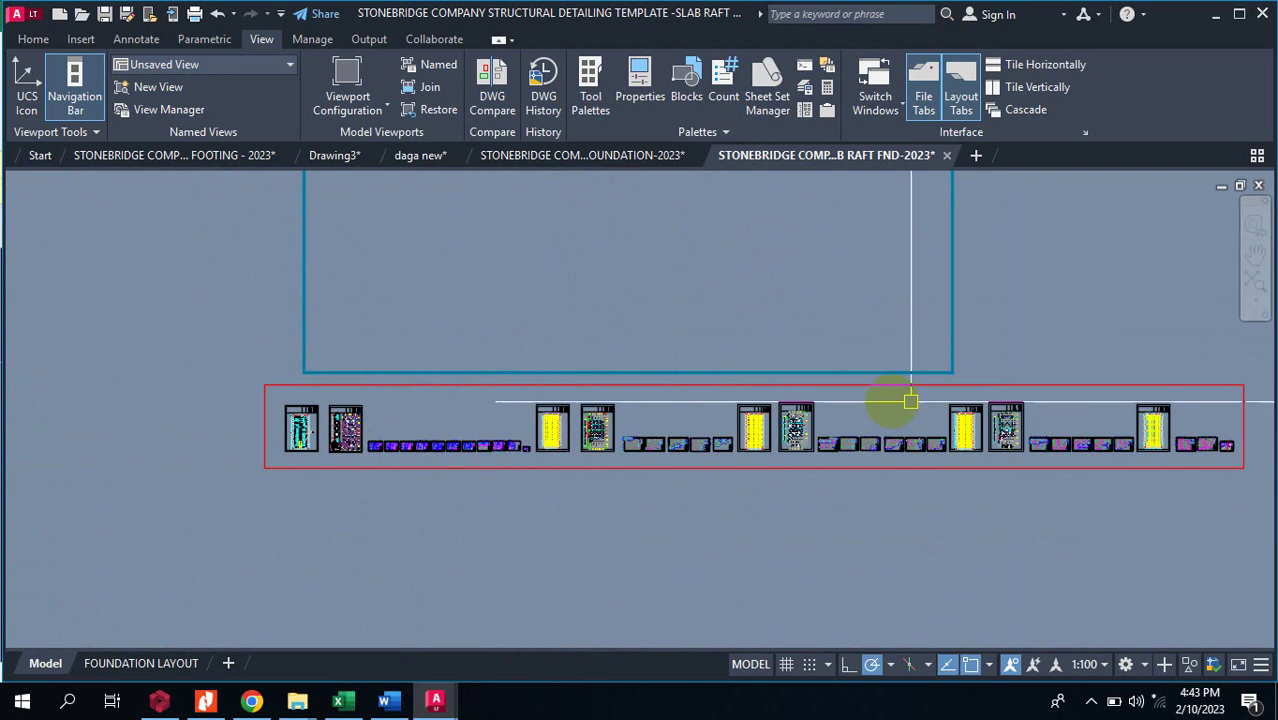
{"action": "scroll", "coordinate": [833, 520], "scroll_direction": "down", "scroll_amount": 3}
{"action": "scroll", "coordinate": [833, 520], "scroll_direction": "up", "scroll_amount": 4}
{"action": "left_click", "coordinate": [690, 186]}
{"action": "key", "text": "Escape"}
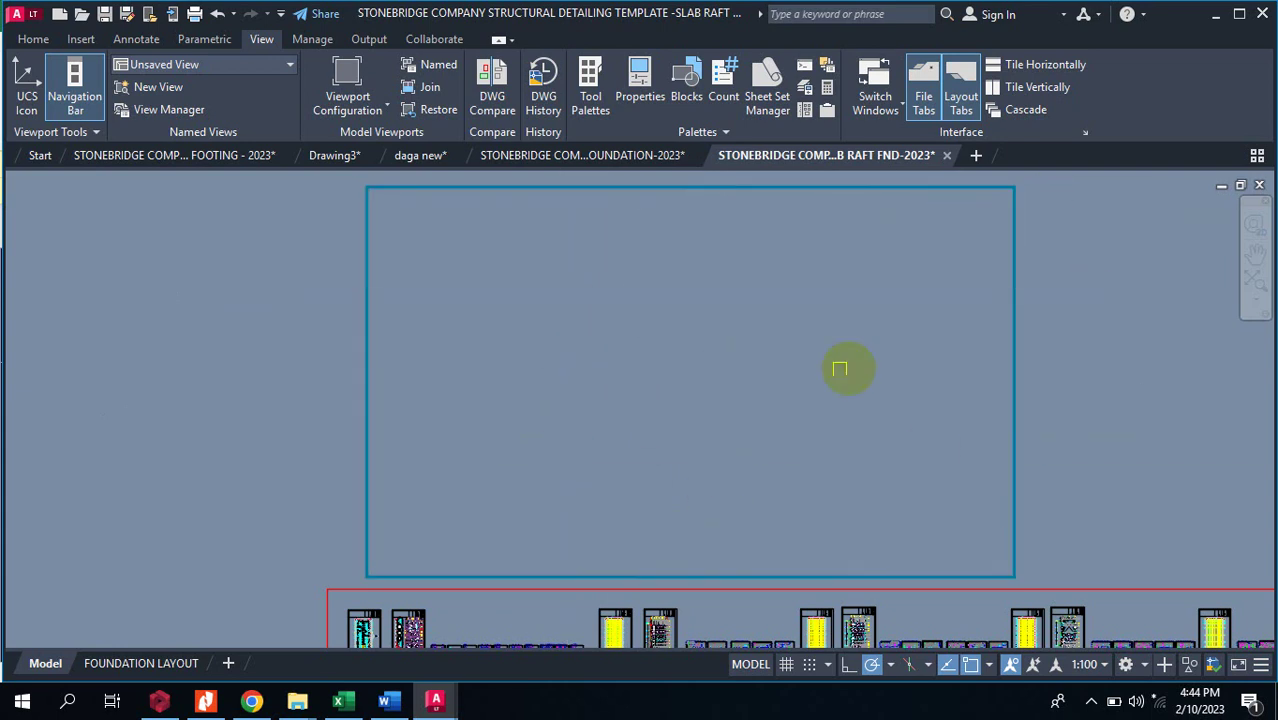
Paste the copied beam elevation details into the slab raft drawing, zooming out to place them.
{"action": "right_click", "coordinate": [619, 350]}
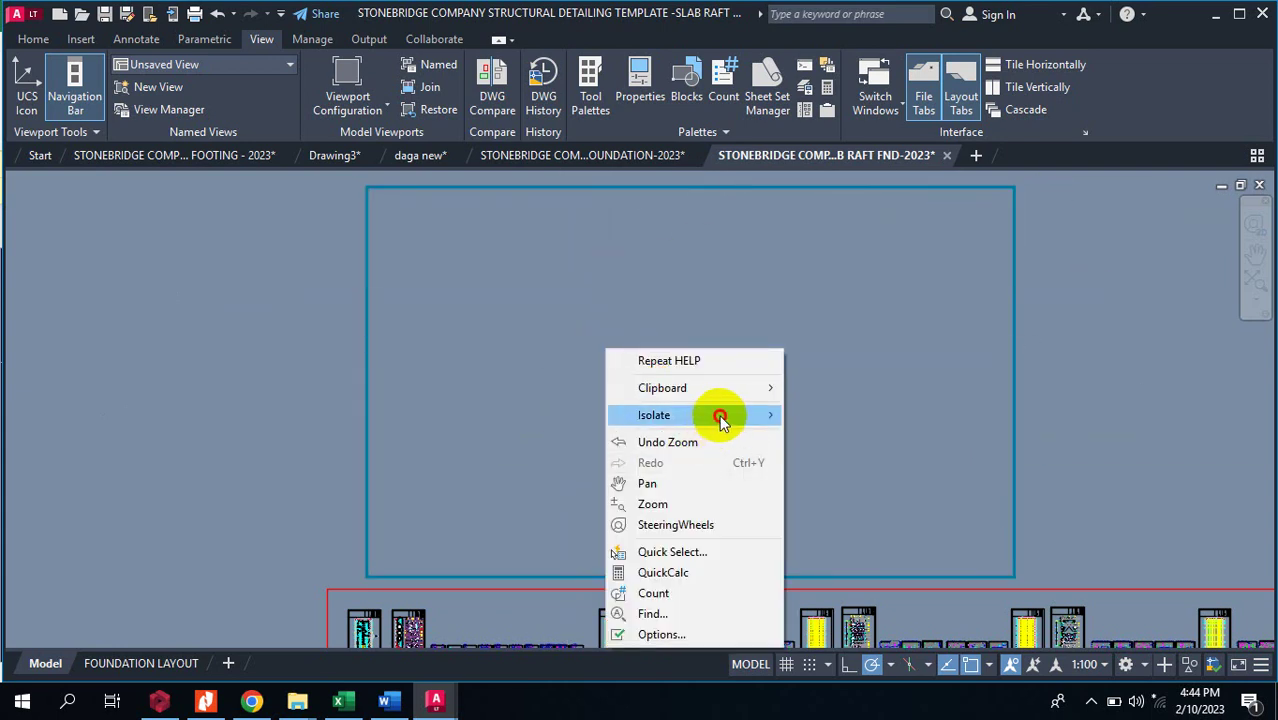
{"action": "mouse_move", "coordinate": [718, 414]}
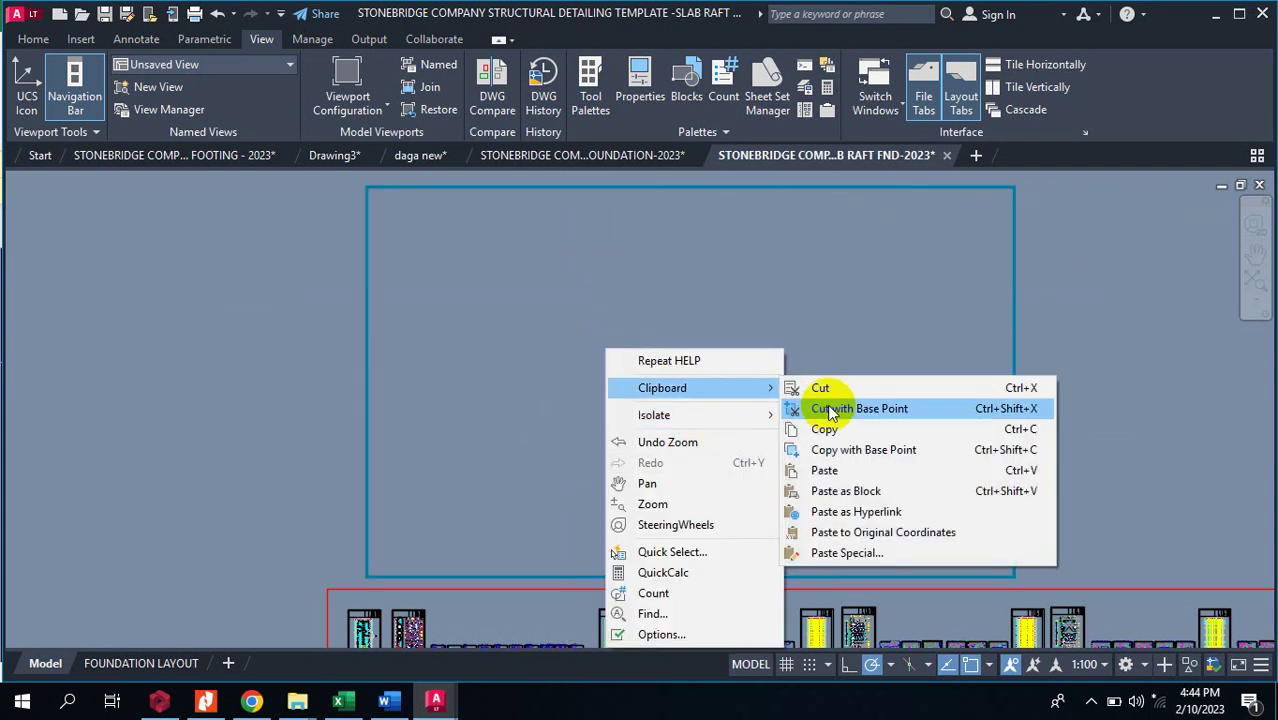
{"action": "left_click", "coordinate": [848, 471]}
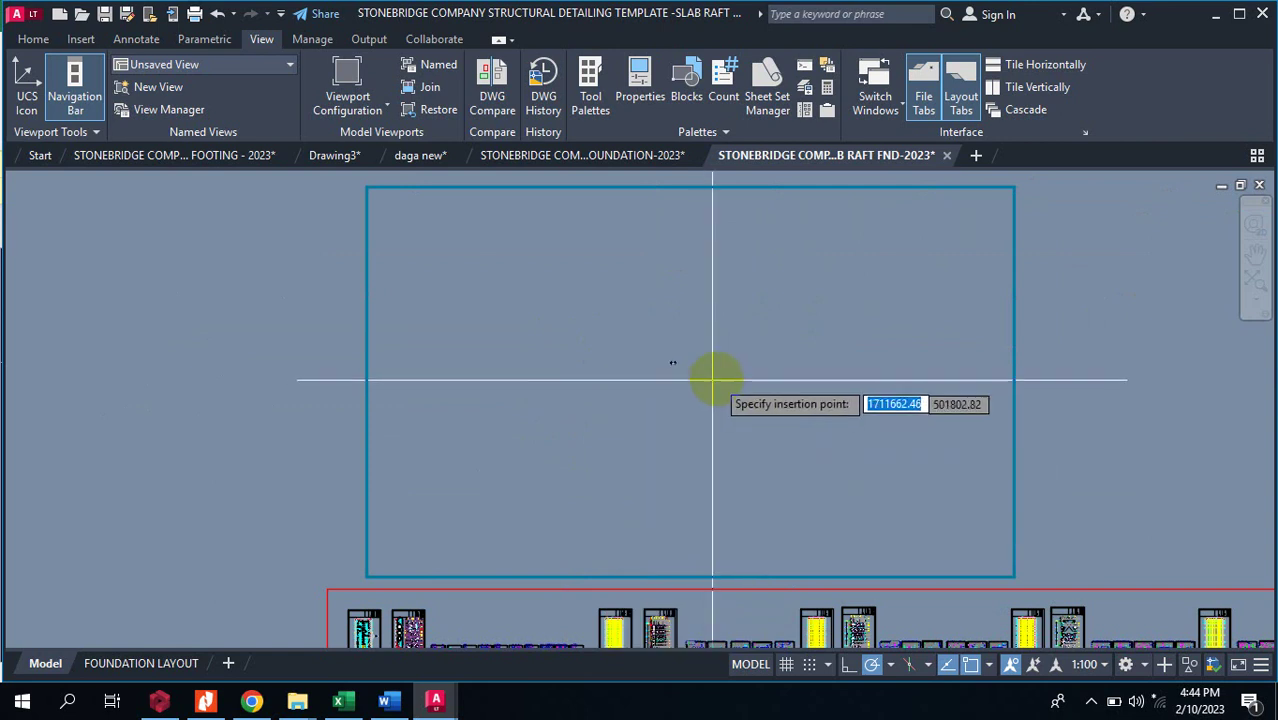
{"action": "scroll", "coordinate": [700, 420], "scroll_direction": "down", "scroll_amount": 3}
{"action": "scroll", "coordinate": [700, 345], "scroll_direction": "up", "scroll_amount": 5}
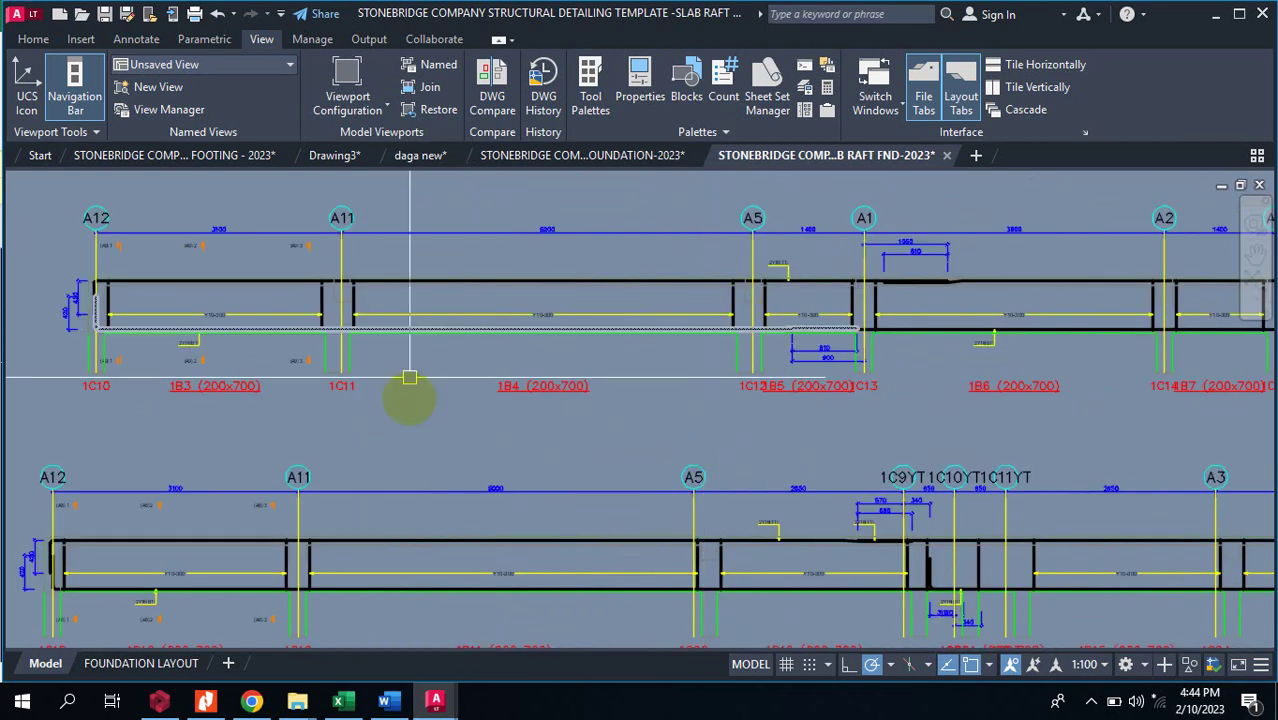
{"action": "scroll", "coordinate": [555, 350], "scroll_direction": "down", "scroll_amount": 4}
{"action": "scroll", "coordinate": [560, 355], "scroll_direction": "down", "scroll_amount": 3}
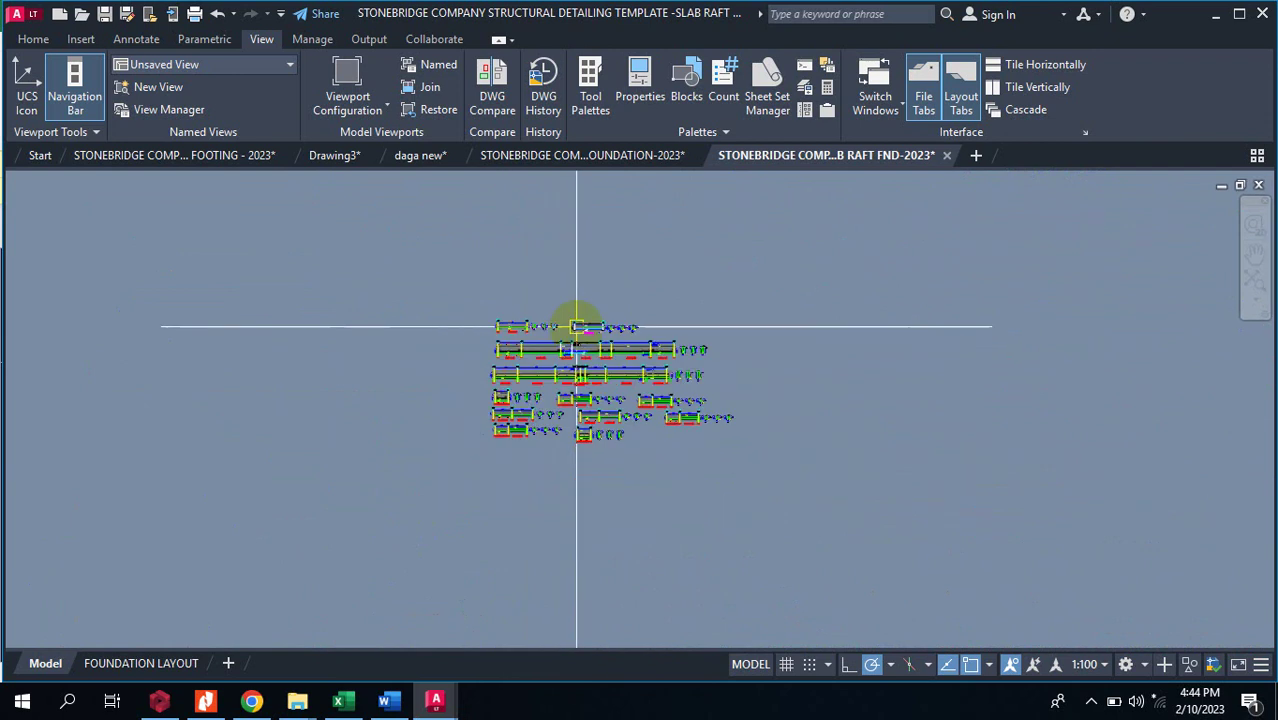
{"action": "scroll", "coordinate": [594, 397], "scroll_direction": "down", "scroll_amount": 2}
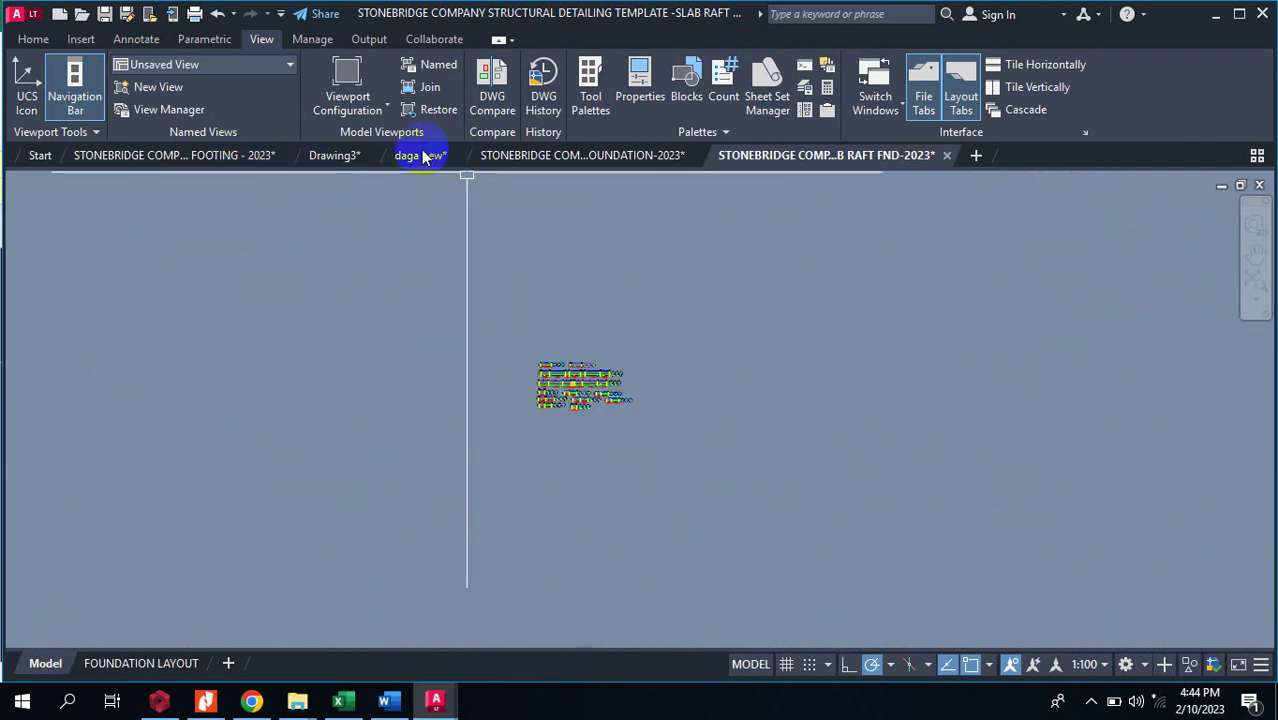
{"action": "left_click", "coordinate": [338, 156]}
Zoom in and out around the 1B1 (200x300) beam elevation and its three cross-sections.
{"action": "scroll", "coordinate": [633, 409], "scroll_direction": "down", "scroll_amount": 3}
{"action": "scroll", "coordinate": [751, 254], "scroll_direction": "up", "scroll_amount": 3}
{"action": "scroll", "coordinate": [751, 254], "scroll_direction": "up", "scroll_amount": 2}
{"action": "scroll", "coordinate": [440, 312], "scroll_direction": "up", "scroll_amount": 4}
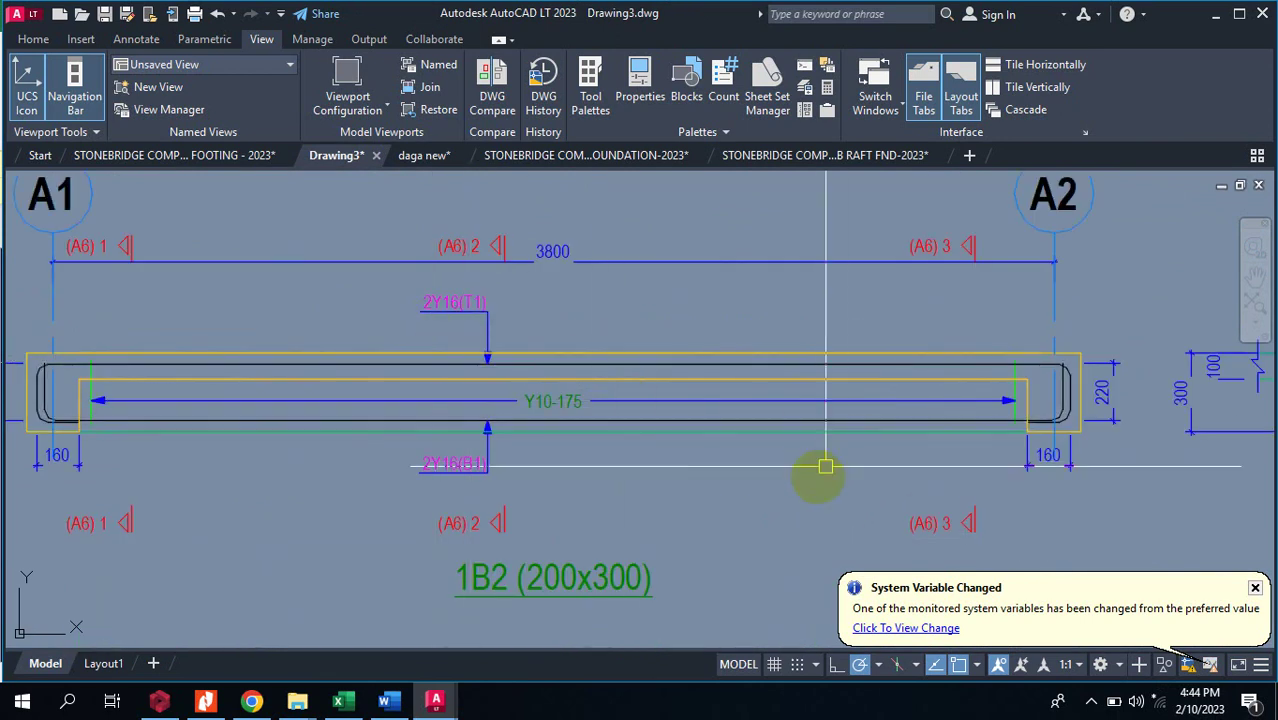
{"action": "scroll", "coordinate": [650, 294], "scroll_direction": "down", "scroll_amount": 10}
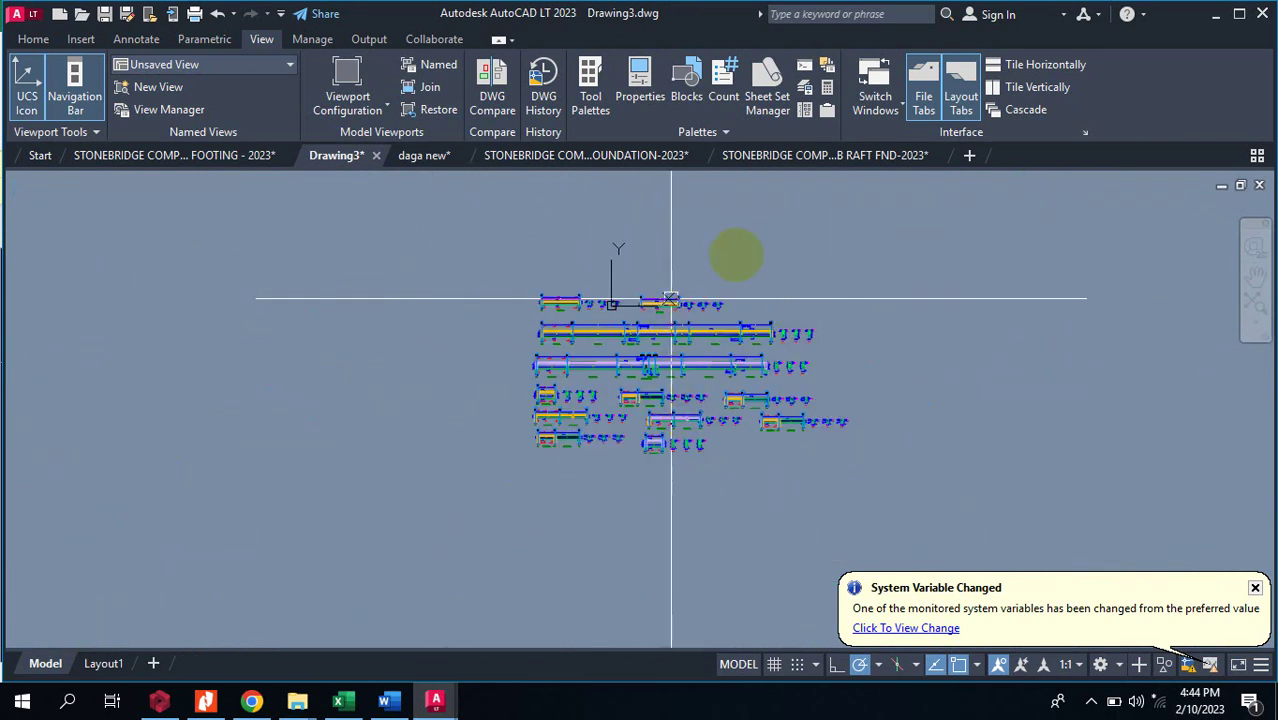
{"action": "scroll", "coordinate": [585, 300], "scroll_direction": "up", "scroll_amount": 10}
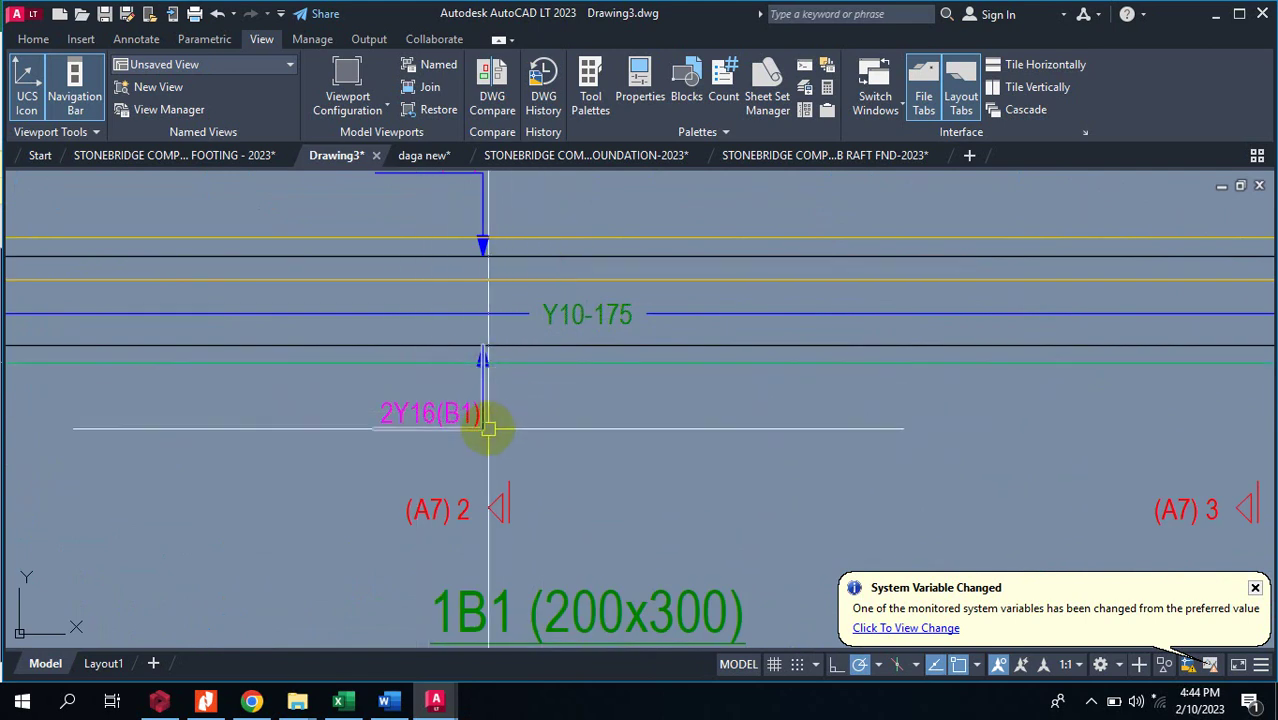
{"action": "scroll", "coordinate": [540, 286], "scroll_direction": "down", "scroll_amount": 6}
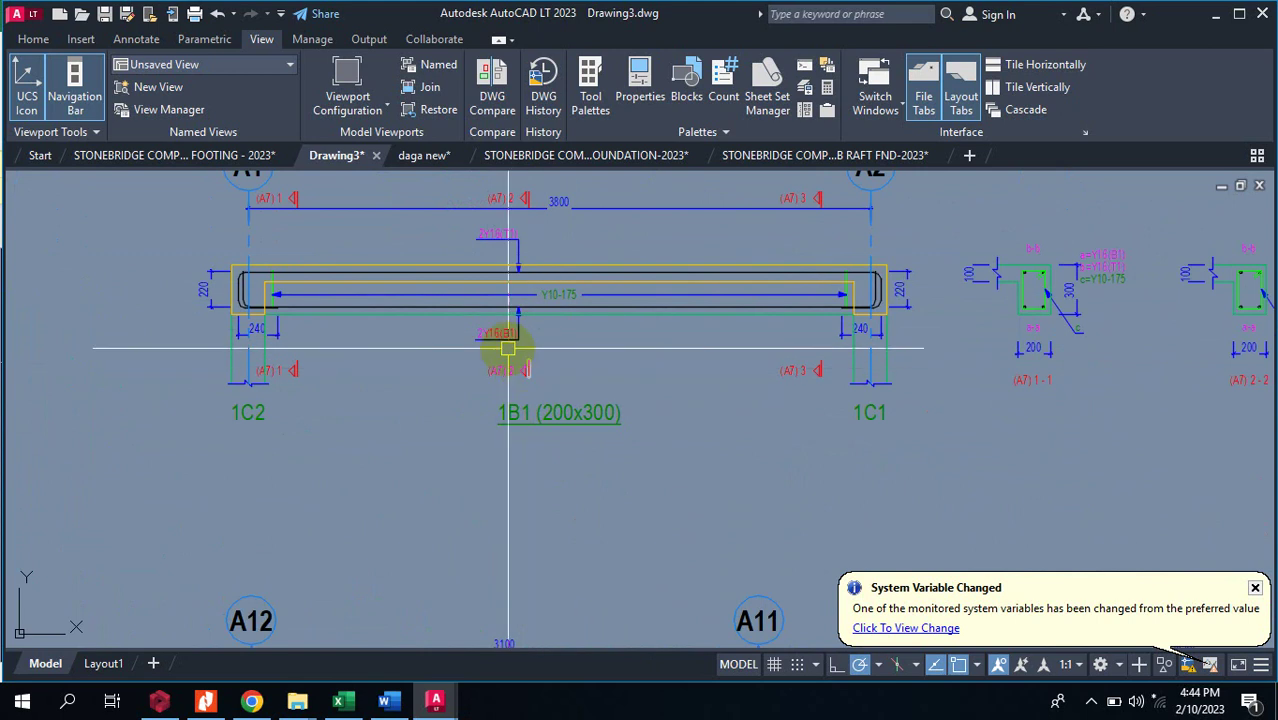
{"action": "scroll", "coordinate": [500, 310], "scroll_direction": "up", "scroll_amount": 4}
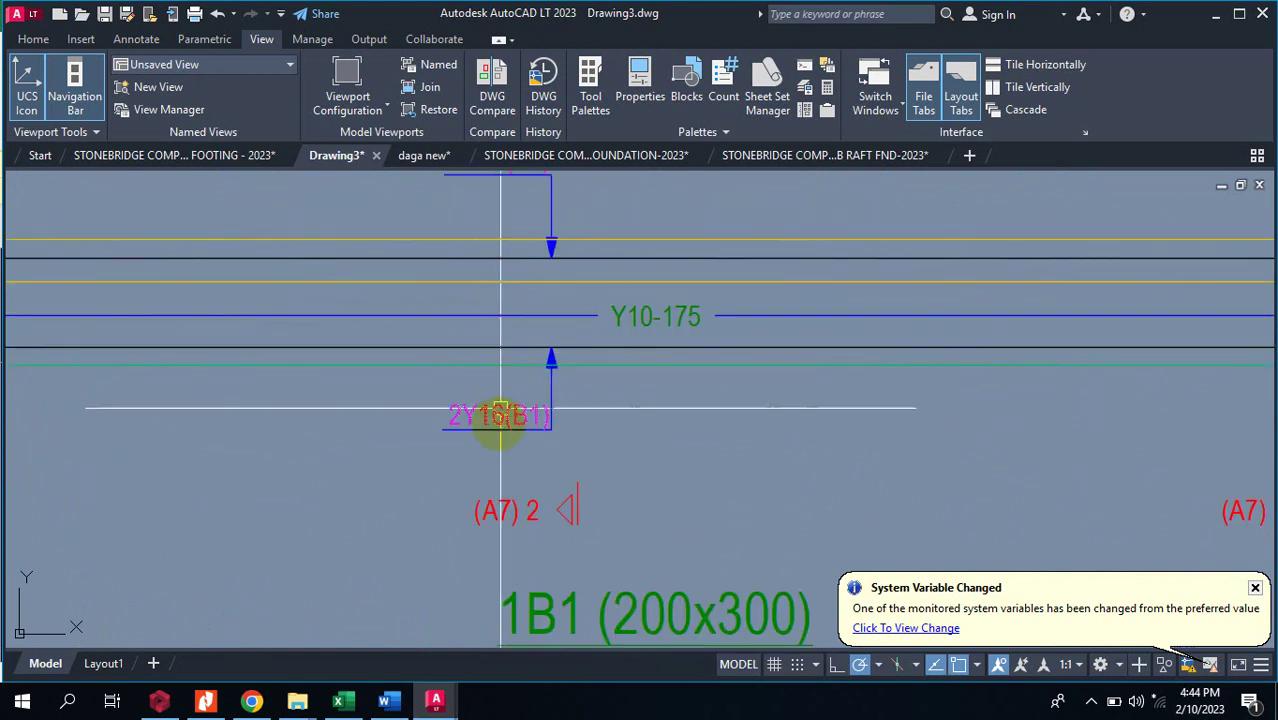
{"action": "scroll", "coordinate": [500, 415], "scroll_direction": "down", "scroll_amount": 10}
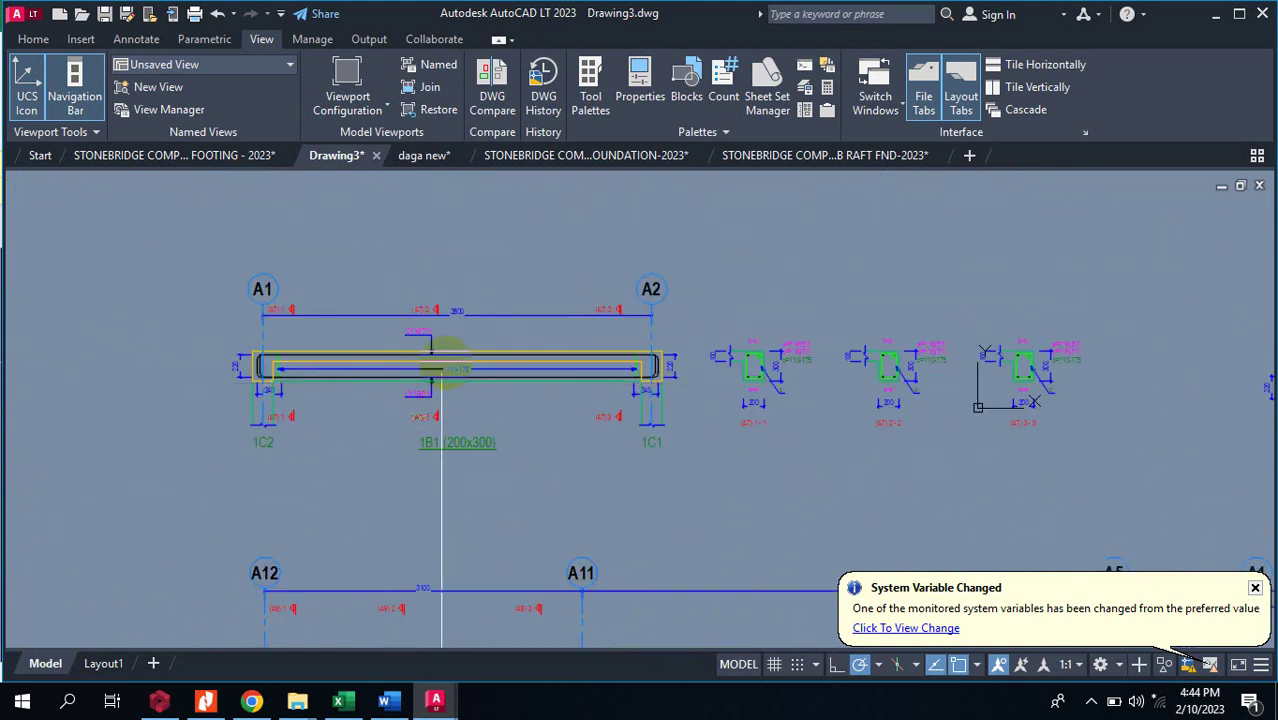
Flip through the pad footing, pile foundation and slab raft template drawings.
{"action": "left_click", "coordinate": [243, 168]}
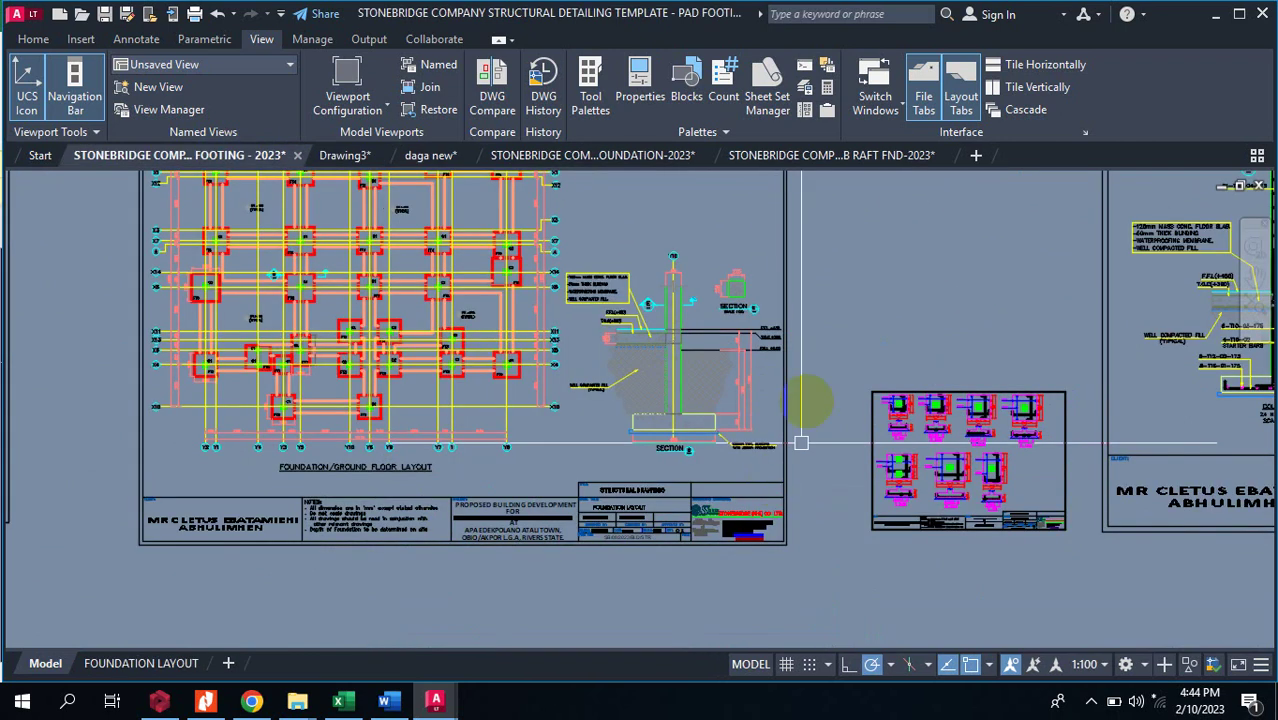
{"action": "left_click", "coordinate": [539, 157]}
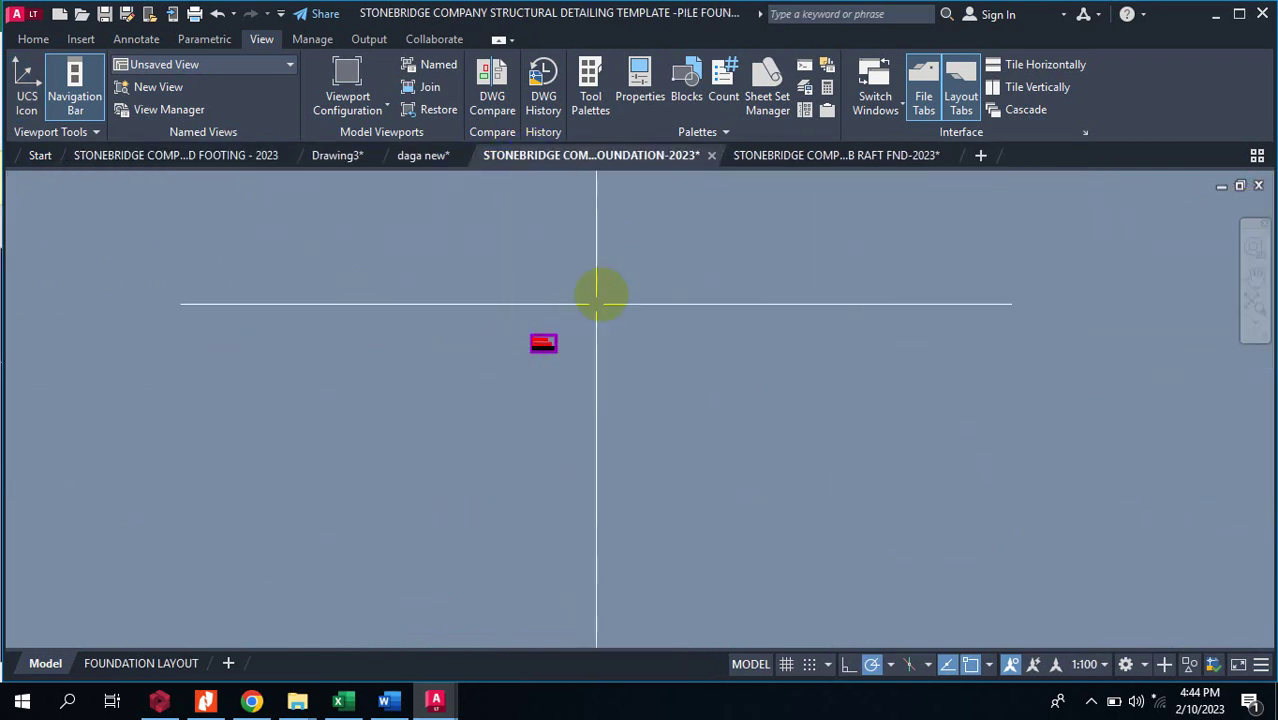
{"action": "left_click", "coordinate": [782, 158]}
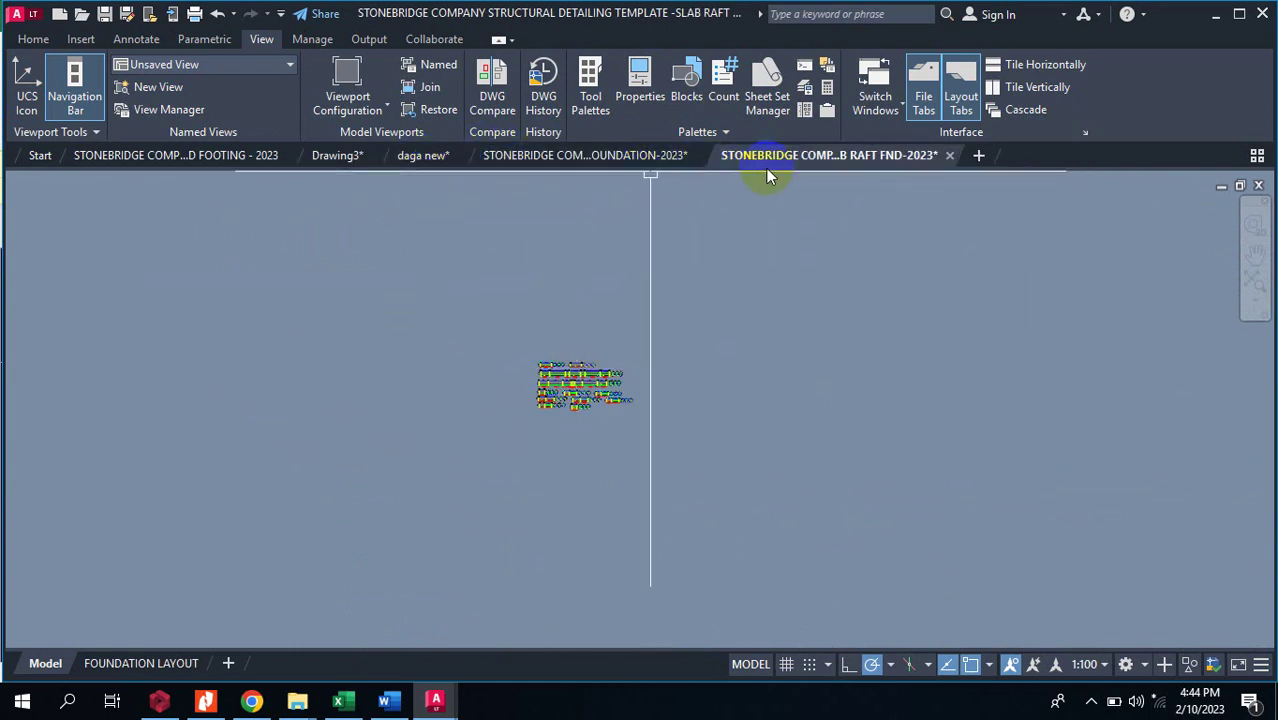
{"action": "scroll", "coordinate": [645, 340], "scroll_direction": "up", "scroll_amount": 6}
{"action": "scroll", "coordinate": [640, 372], "scroll_direction": "up", "scroll_amount": 2}
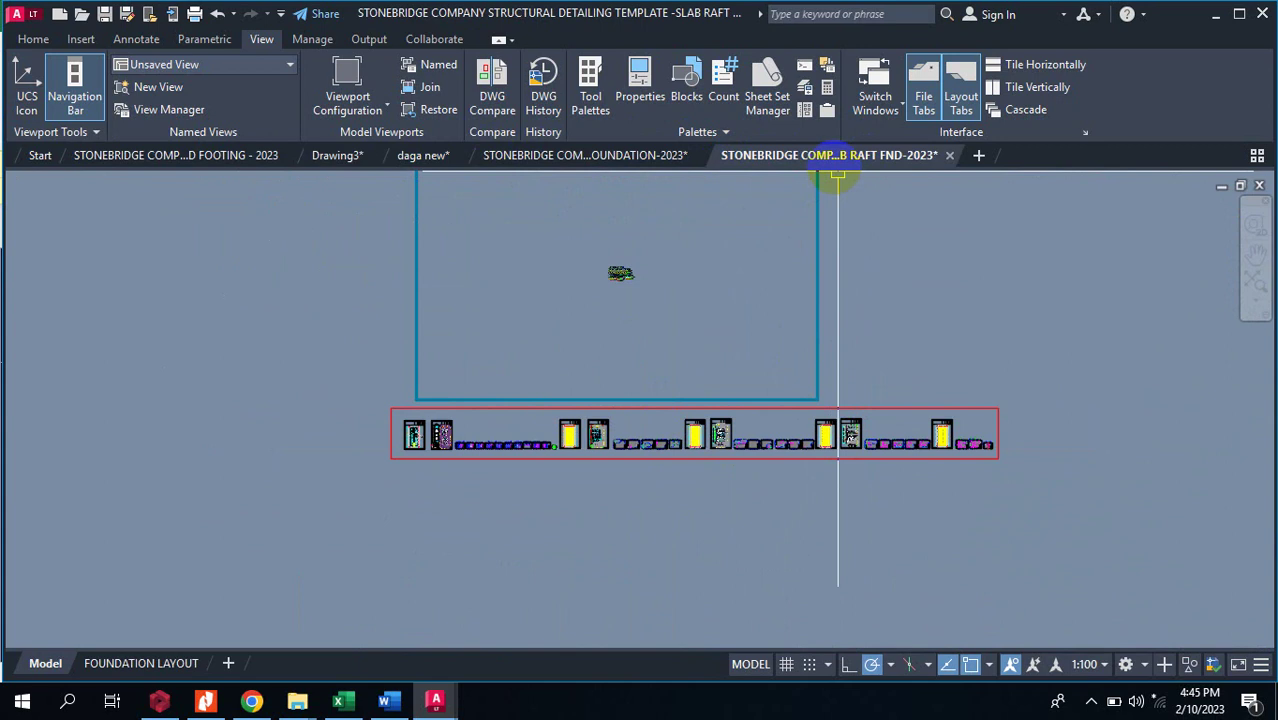
Close the pile foundation template drawing without saving changes.
{"action": "left_click", "coordinate": [594, 159]}
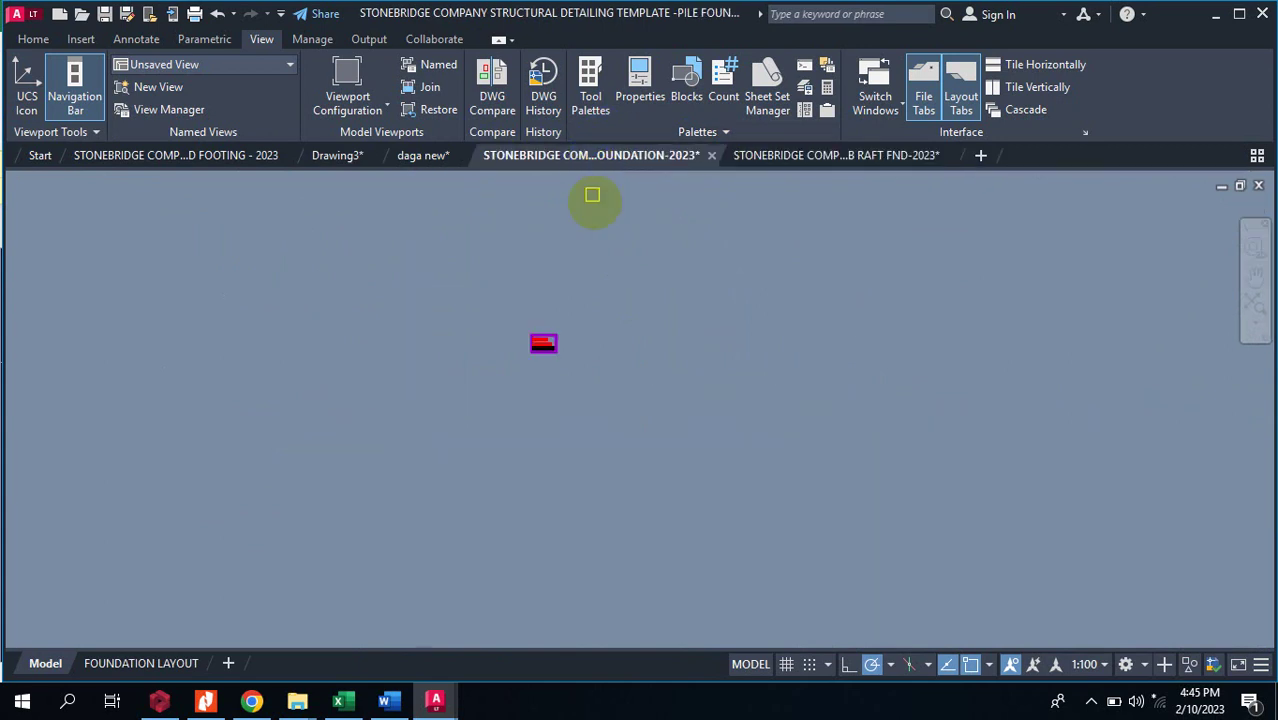
{"action": "left_click", "coordinate": [800, 158]}
{"action": "left_click", "coordinate": [696, 158]}
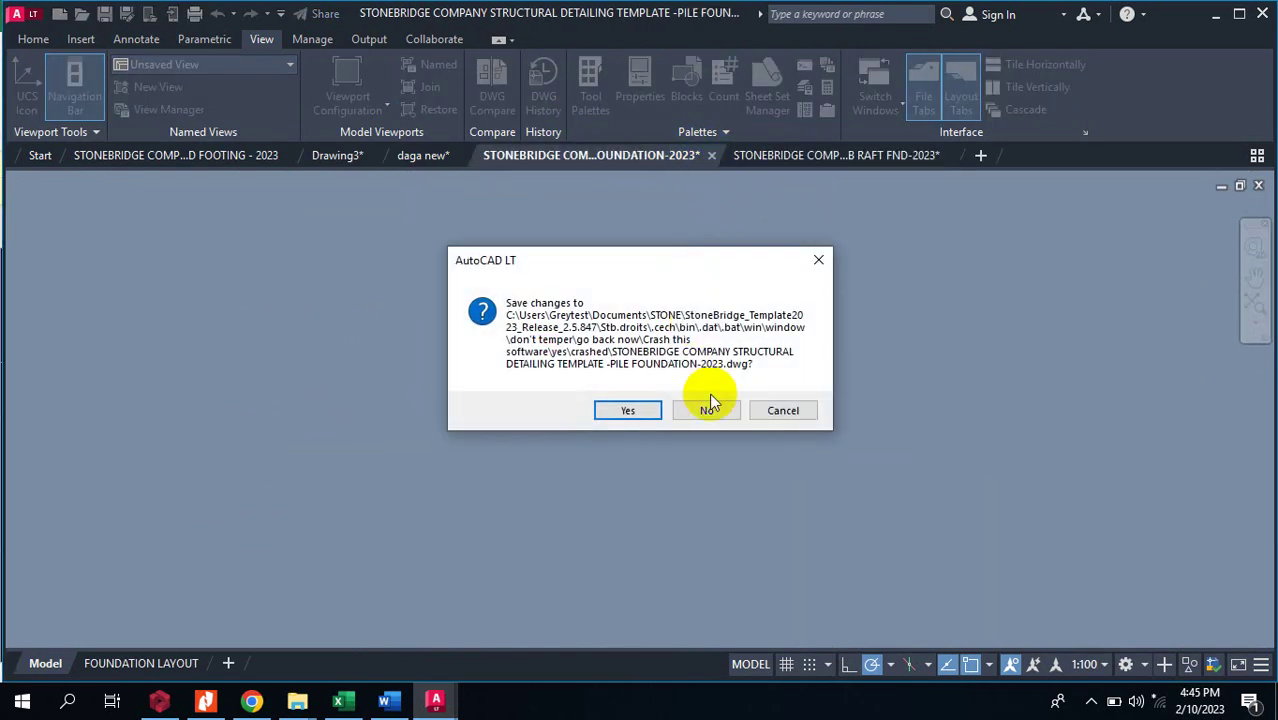
{"action": "left_click", "coordinate": [706, 410]}
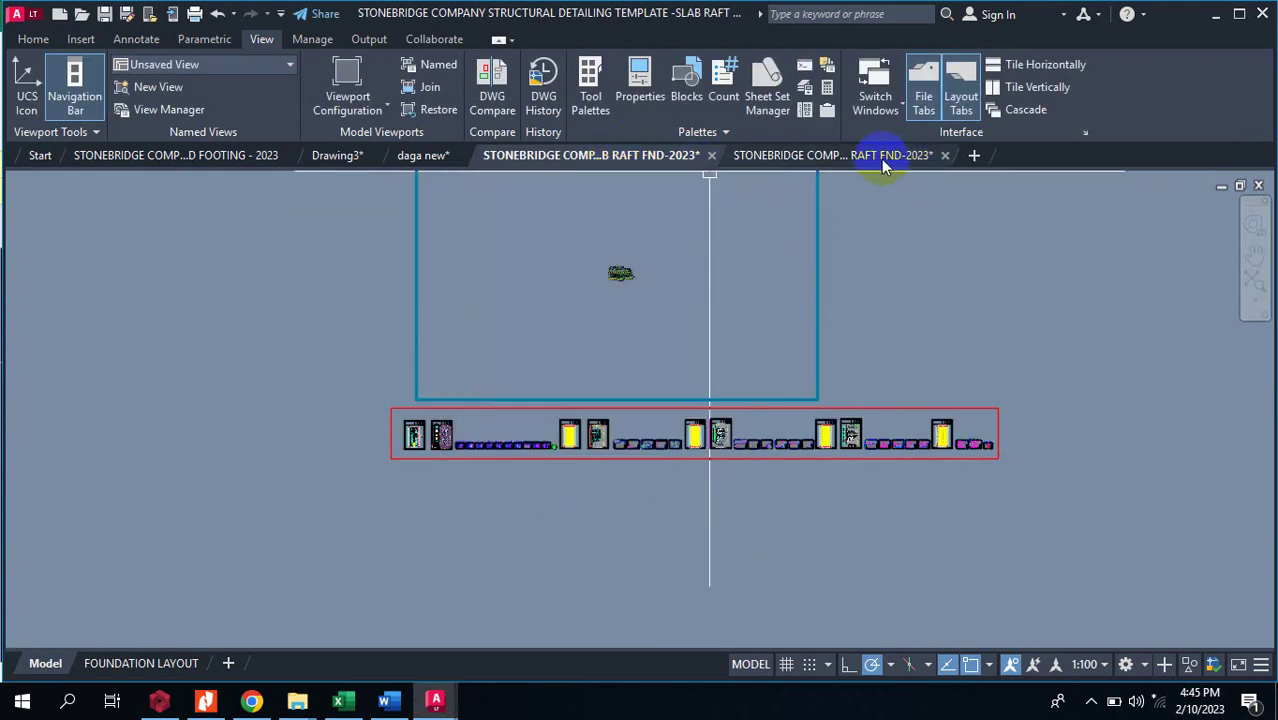
{"action": "left_click", "coordinate": [852, 158]}
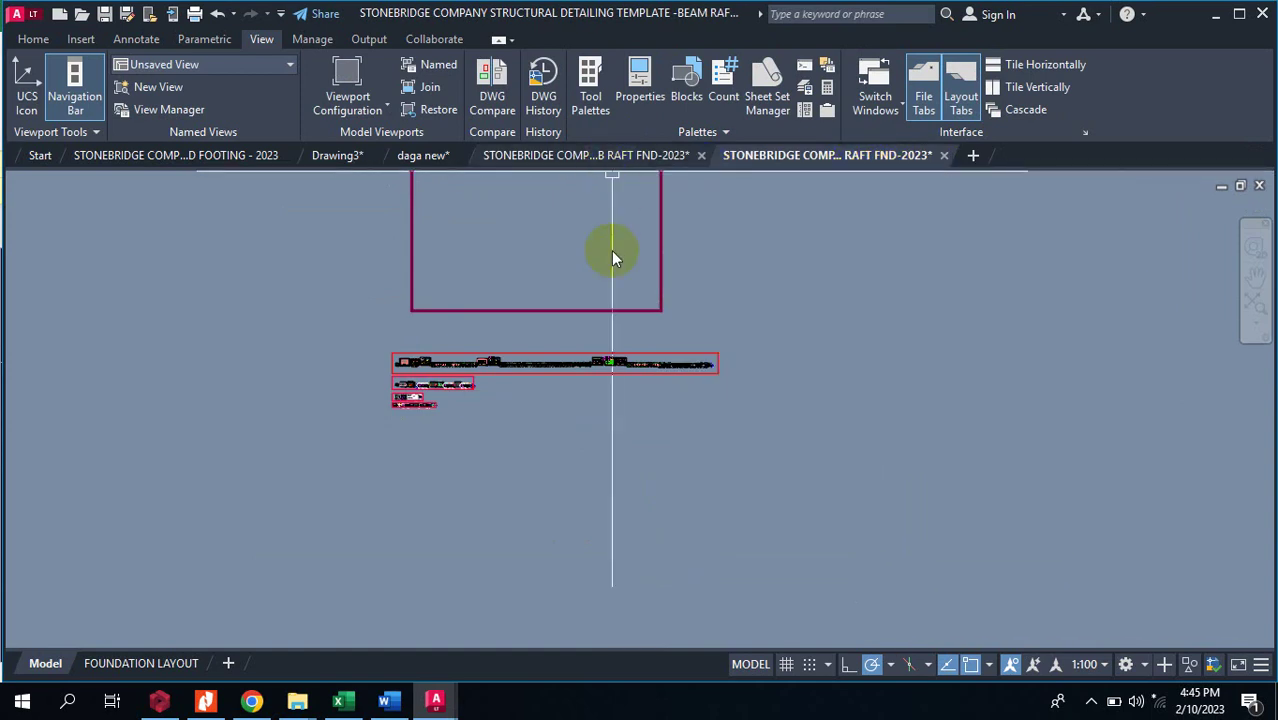
{"action": "left_click", "coordinate": [600, 156]}
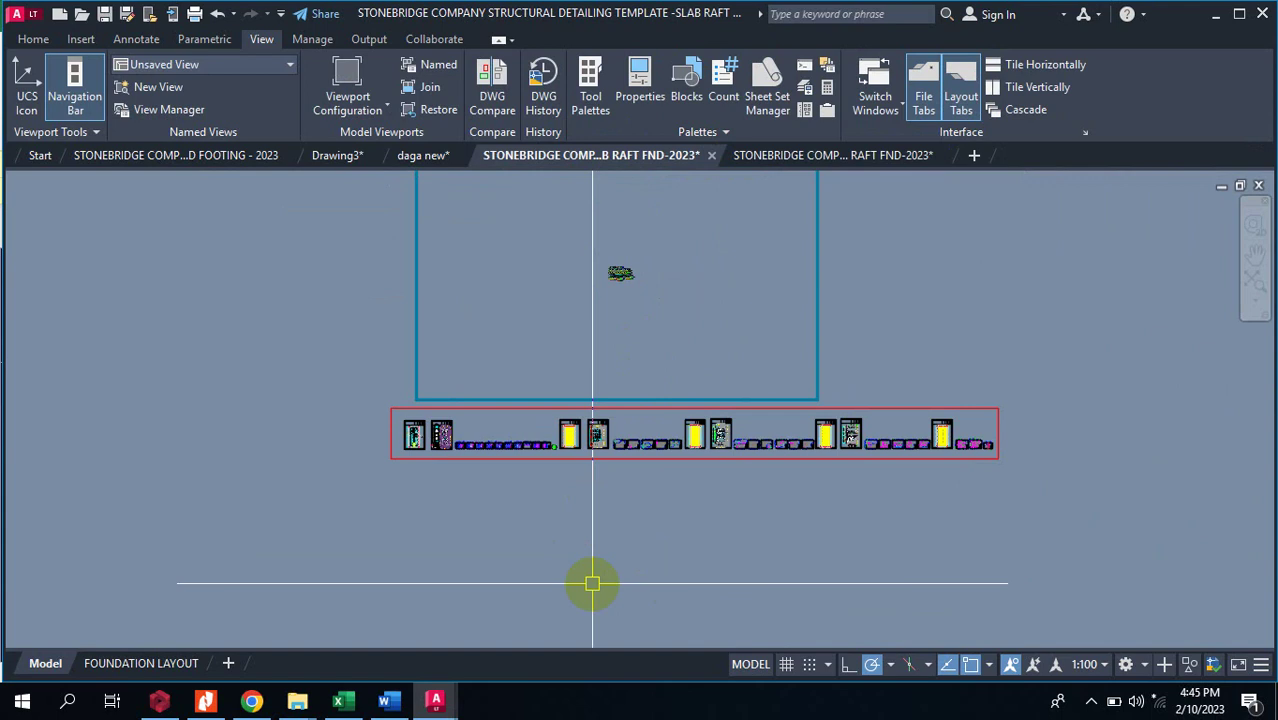
{"action": "scroll", "coordinate": [448, 548], "scroll_direction": "up", "scroll_amount": 8}
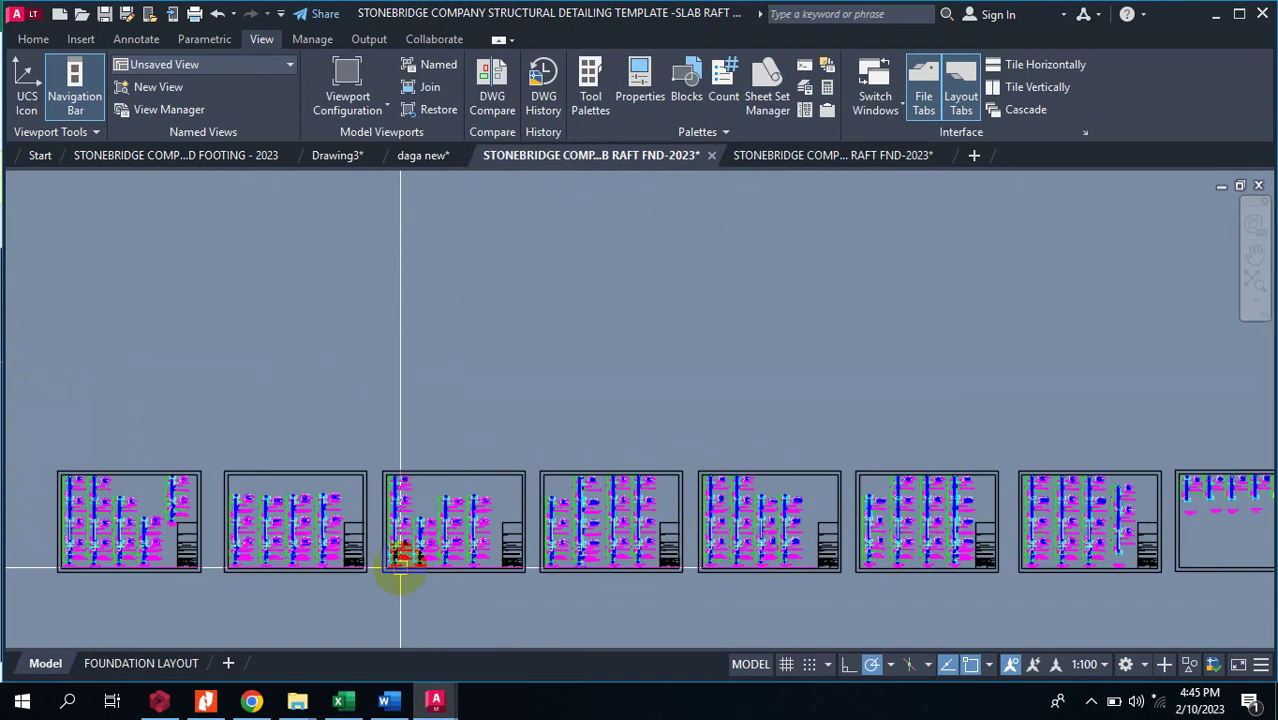
{"action": "scroll", "coordinate": [422, 500], "scroll_direction": "up", "scroll_amount": 3}
{"action": "scroll", "coordinate": [516, 380], "scroll_direction": "down", "scroll_amount": 10}
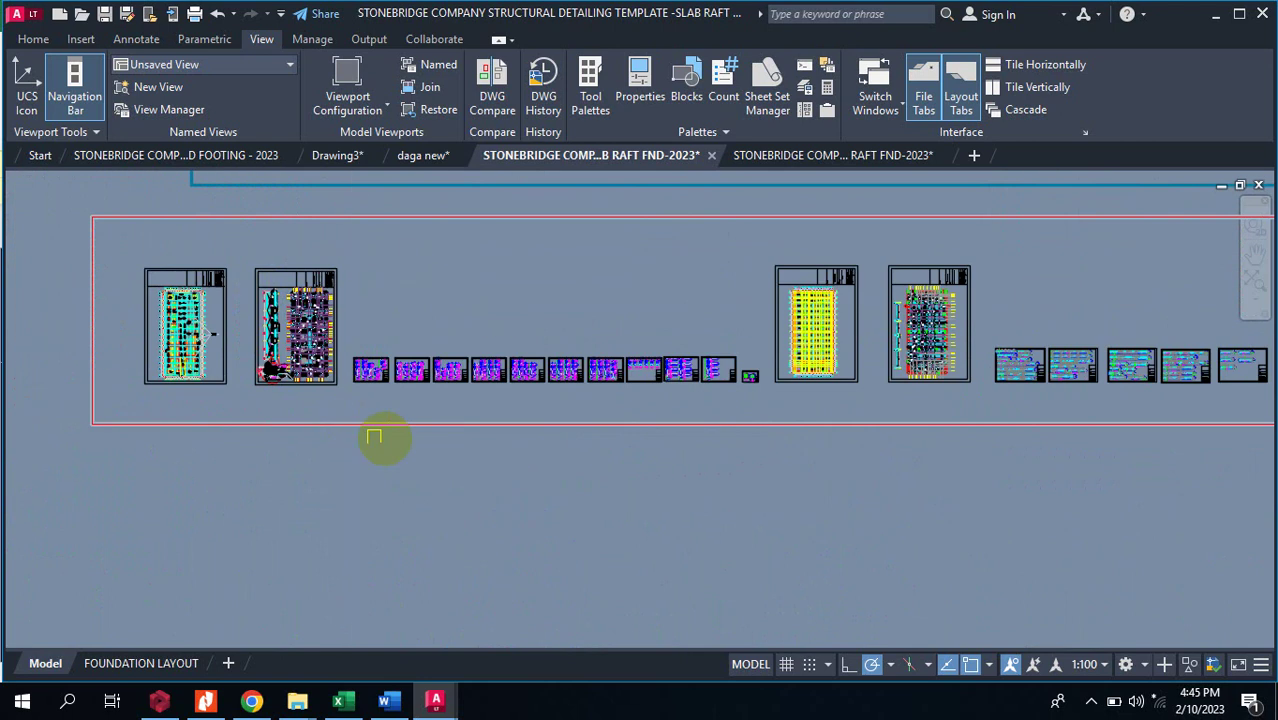
{"action": "scroll", "coordinate": [971, 330], "scroll_direction": "up", "scroll_amount": 12}
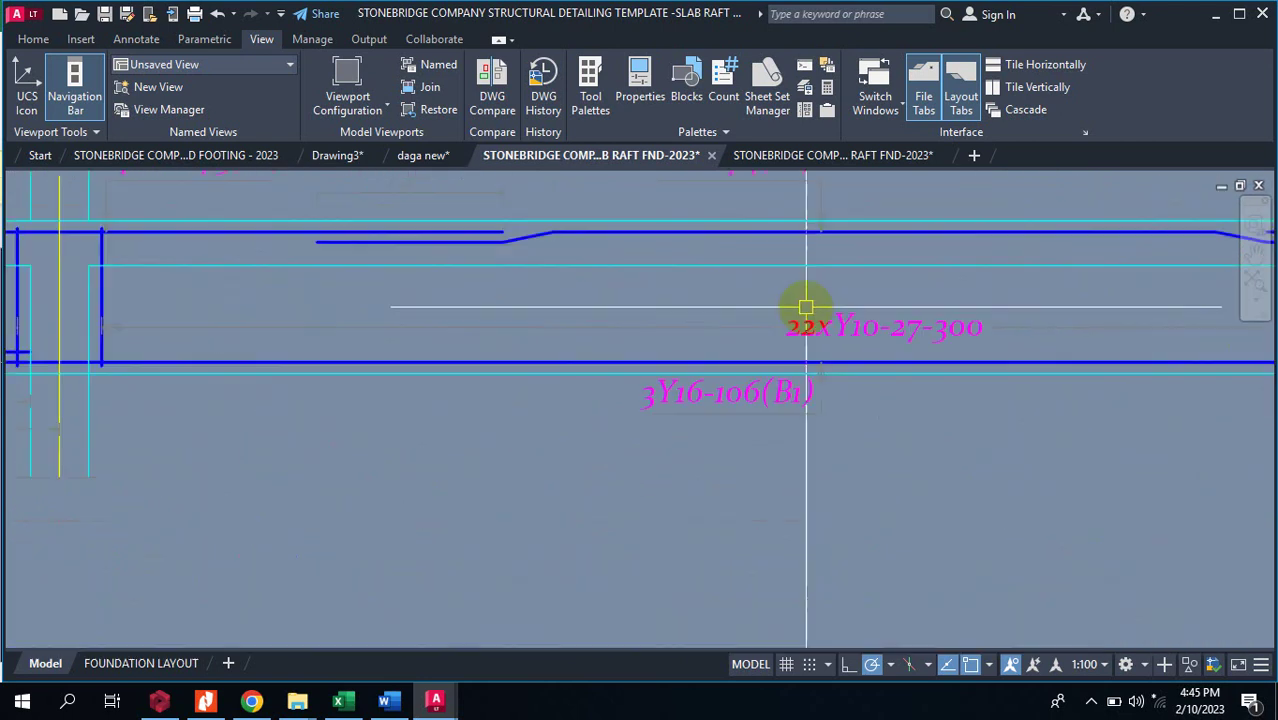
{"action": "scroll", "coordinate": [685, 420], "scroll_direction": "down", "scroll_amount": 4}
{"action": "scroll", "coordinate": [556, 357], "scroll_direction": "up", "scroll_amount": 4}
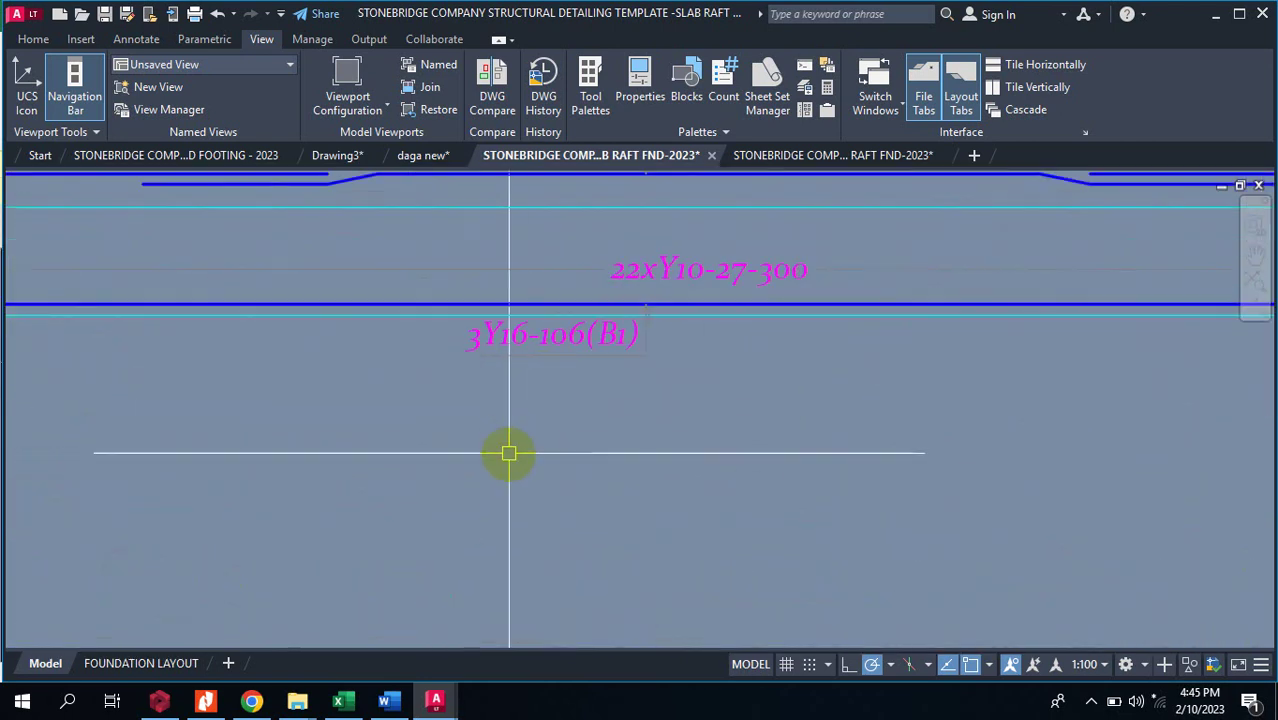
{"action": "scroll", "coordinate": [475, 490], "scroll_direction": "down", "scroll_amount": 8}
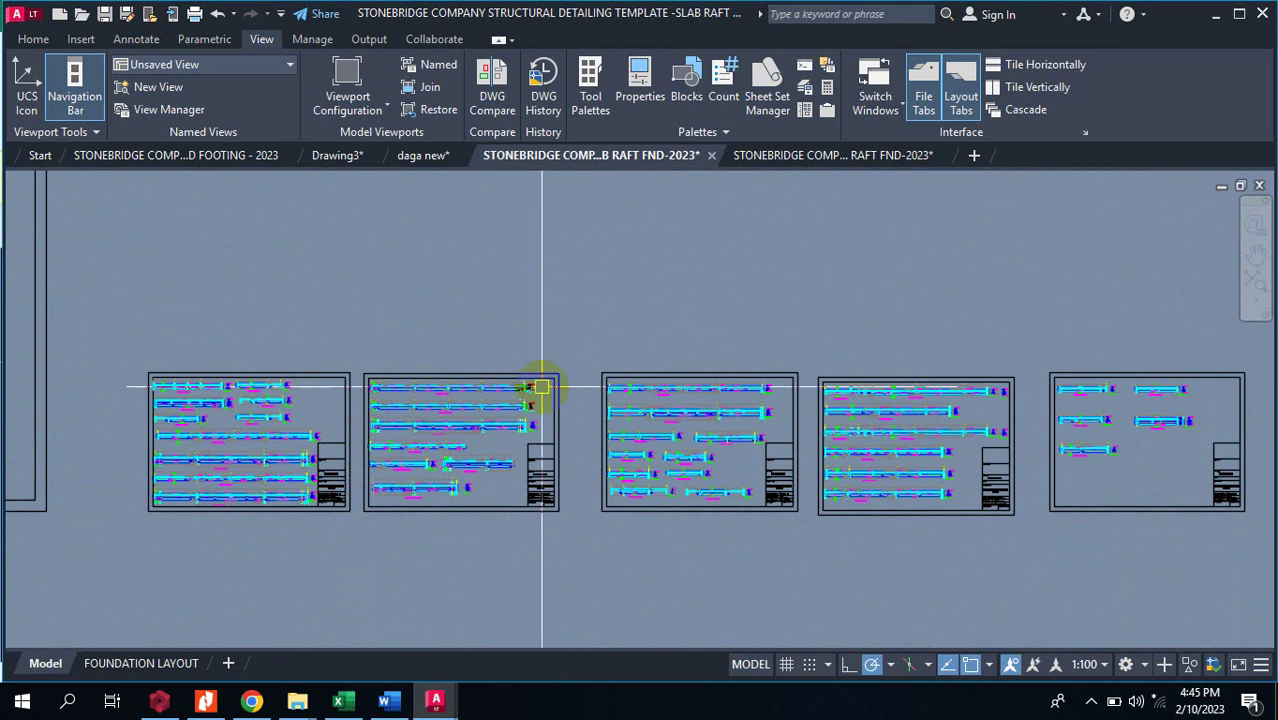
{"action": "scroll", "coordinate": [570, 334], "scroll_direction": "down", "scroll_amount": 5}
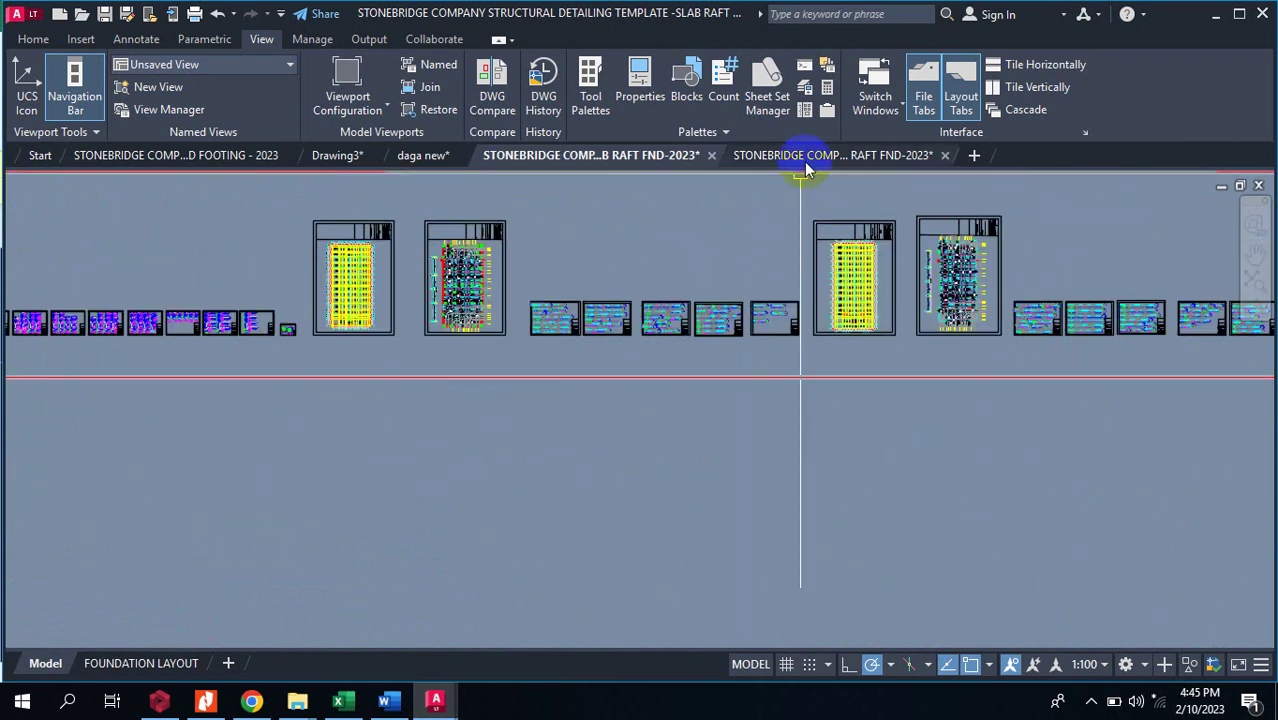
{"action": "left_click", "coordinate": [814, 157]}
{"action": "scroll", "coordinate": [422, 357], "scroll_direction": "up", "scroll_amount": 8}
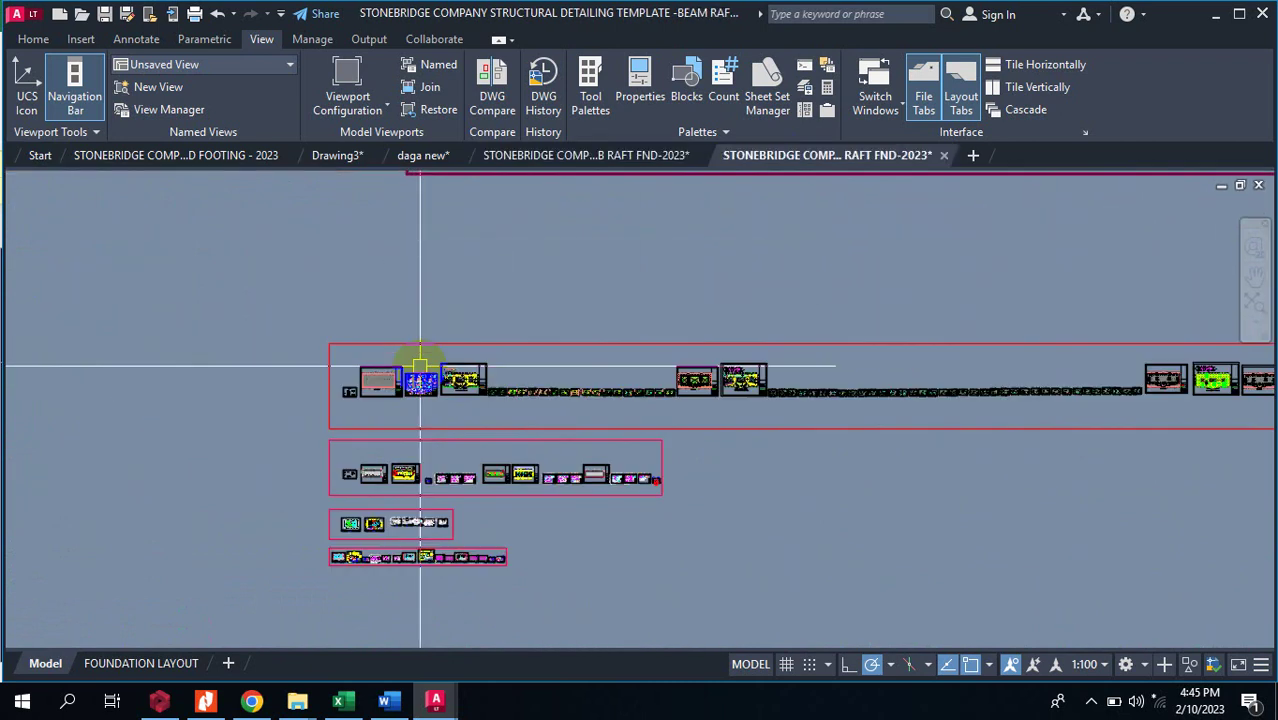
{"action": "scroll", "coordinate": [684, 413], "scroll_direction": "up", "scroll_amount": 8}
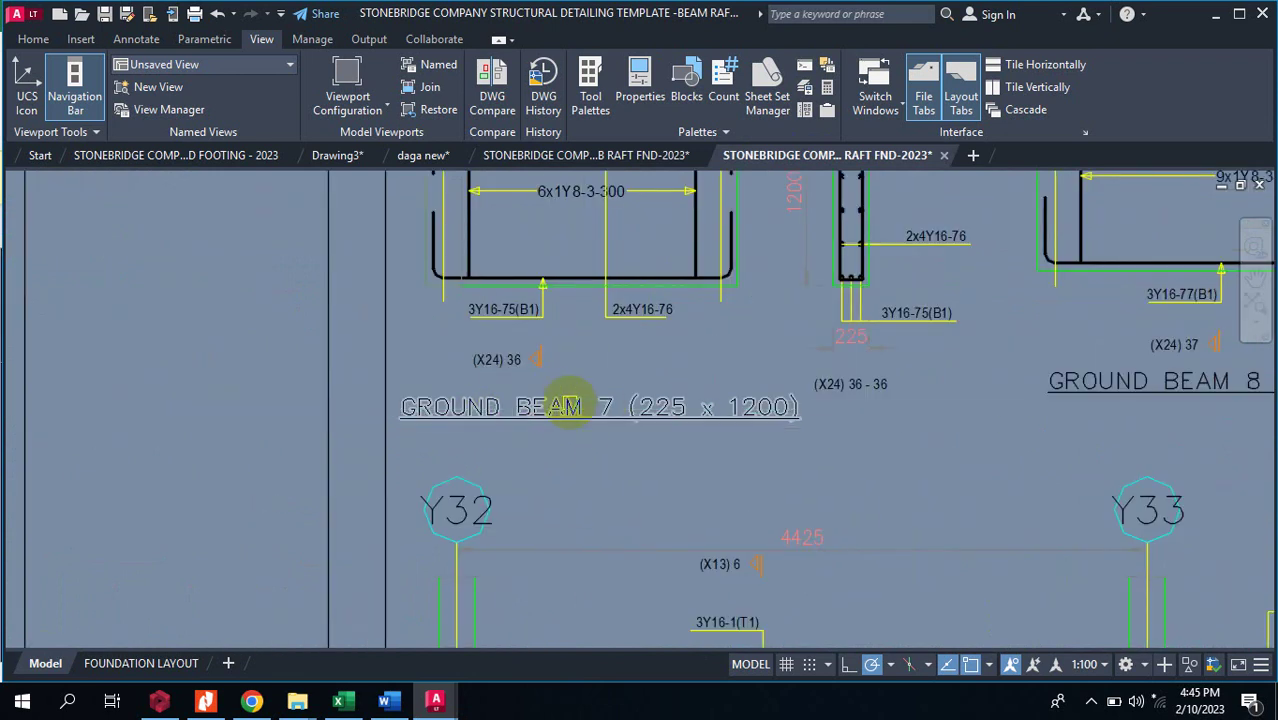
{"action": "scroll", "coordinate": [593, 408], "scroll_direction": "down", "scroll_amount": 5}
{"action": "left_click", "coordinate": [618, 157]}
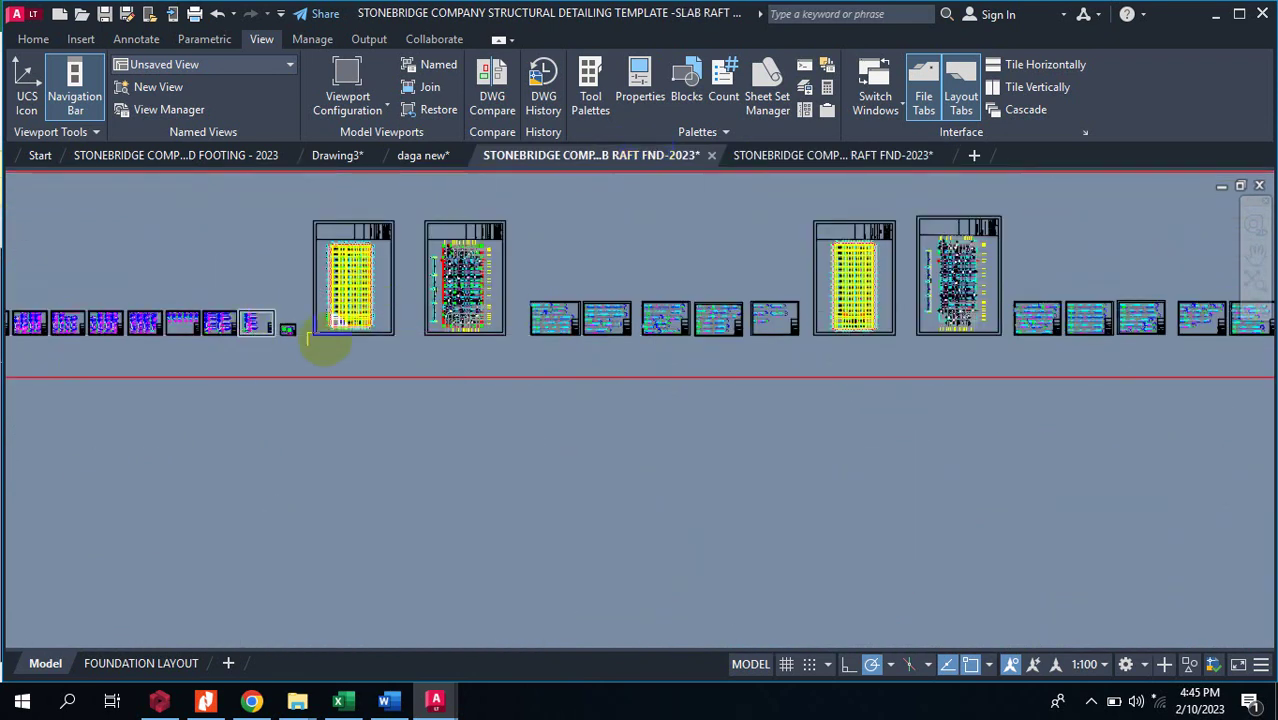
{"action": "scroll", "coordinate": [251, 330], "scroll_direction": "up", "scroll_amount": 2}
{"action": "scroll", "coordinate": [140, 313], "scroll_direction": "down", "scroll_amount": 3}
{"action": "scroll", "coordinate": [140, 313], "scroll_direction": "up", "scroll_amount": 5}
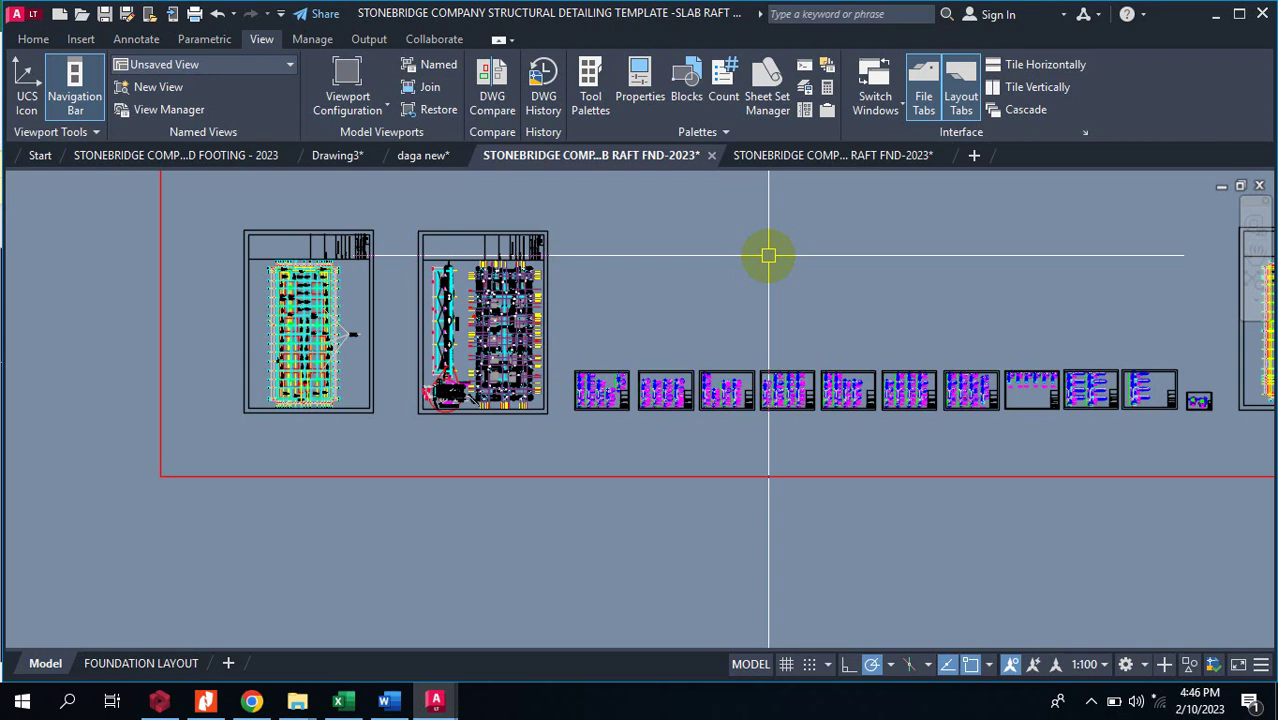
In the Excel catalog, follow the Strap Beam Foundation hexagon link to its template.
{"action": "left_click", "coordinate": [341, 703]}
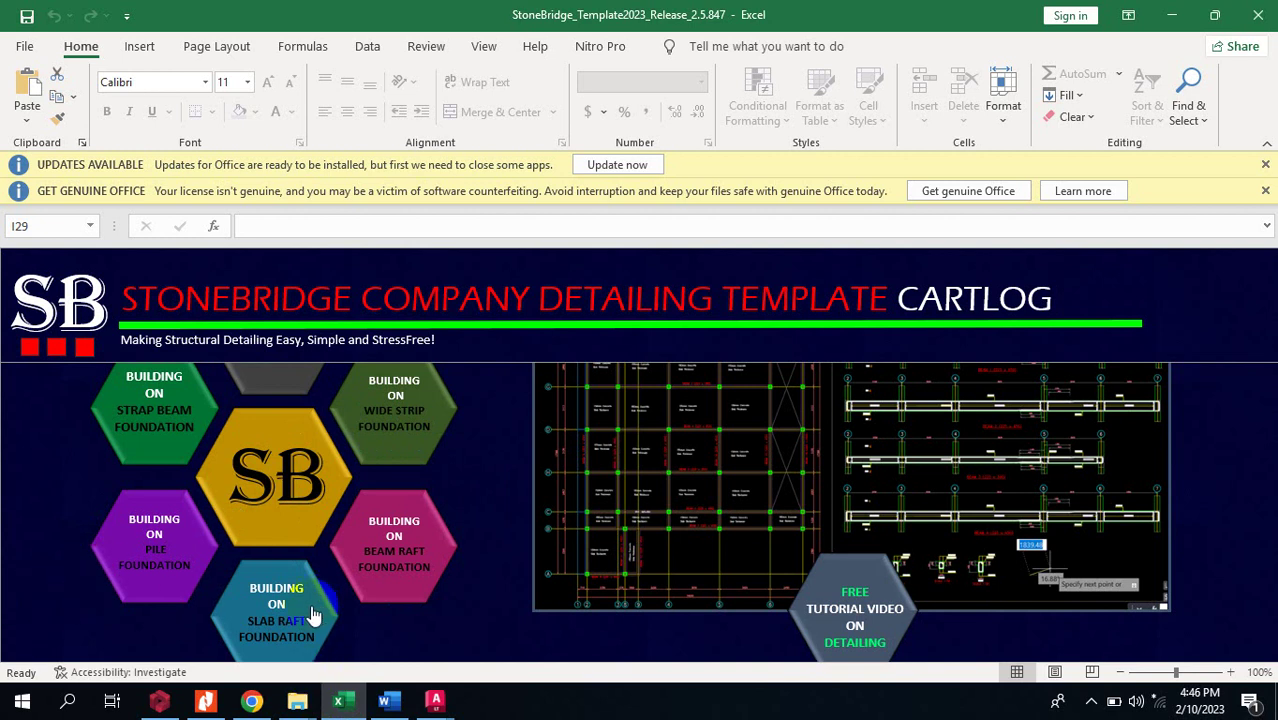
{"action": "scroll", "coordinate": [249, 461], "scroll_direction": "up", "scroll_amount": 2}
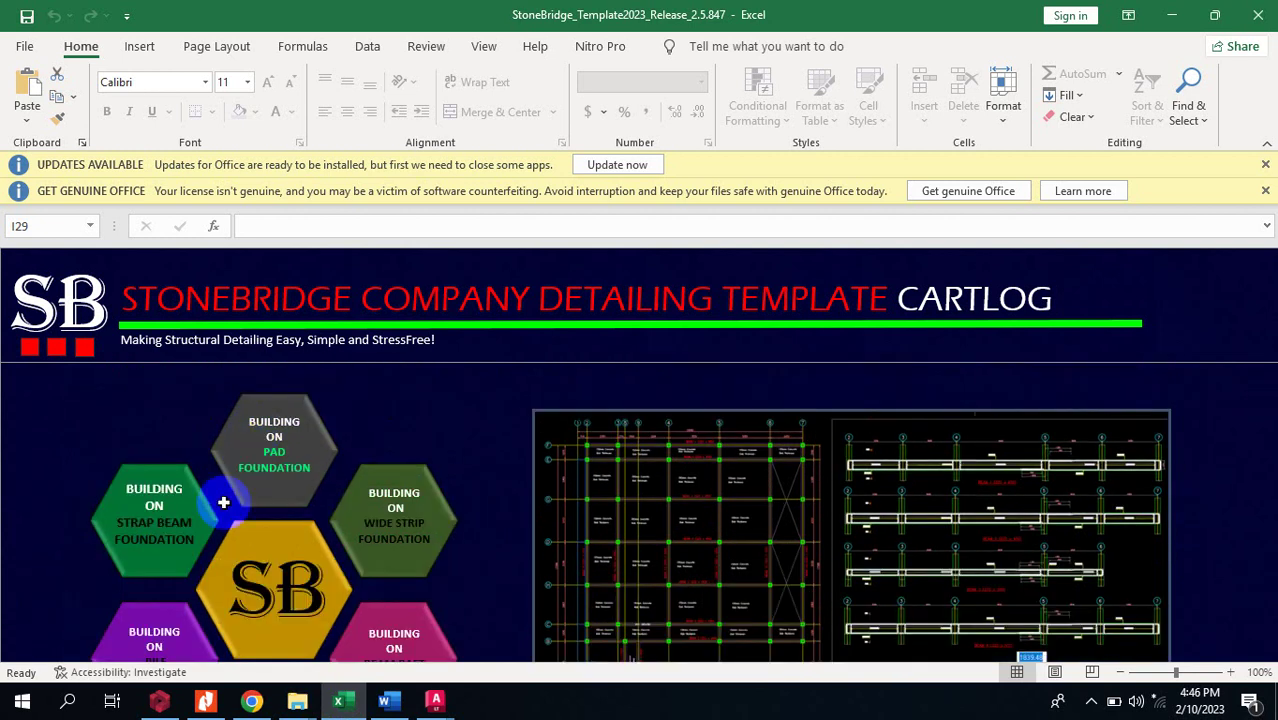
{"action": "left_click", "coordinate": [183, 552]}
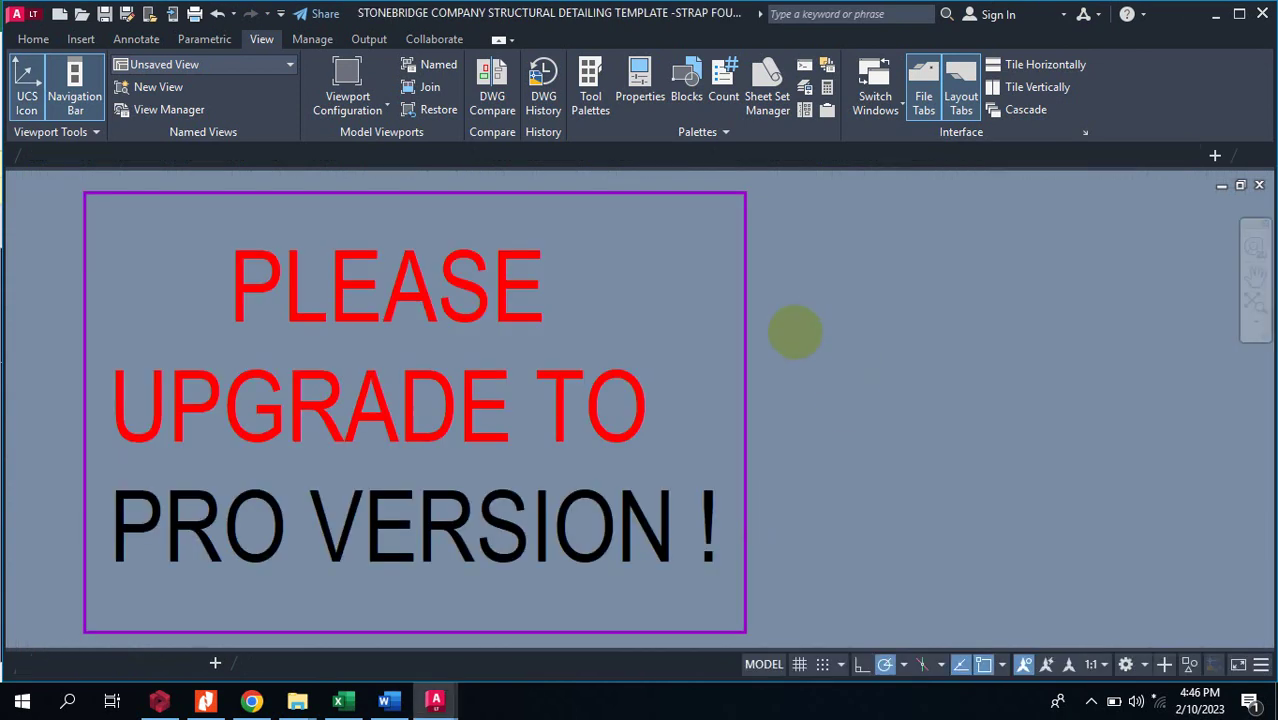
Close the Strap Foundation upgrade-notice drawing without saving and minimize AutoCAD.
{"action": "scroll", "coordinate": [604, 338], "scroll_direction": "down", "scroll_amount": 5}
{"action": "scroll", "coordinate": [604, 338], "scroll_direction": "down", "scroll_amount": 2}
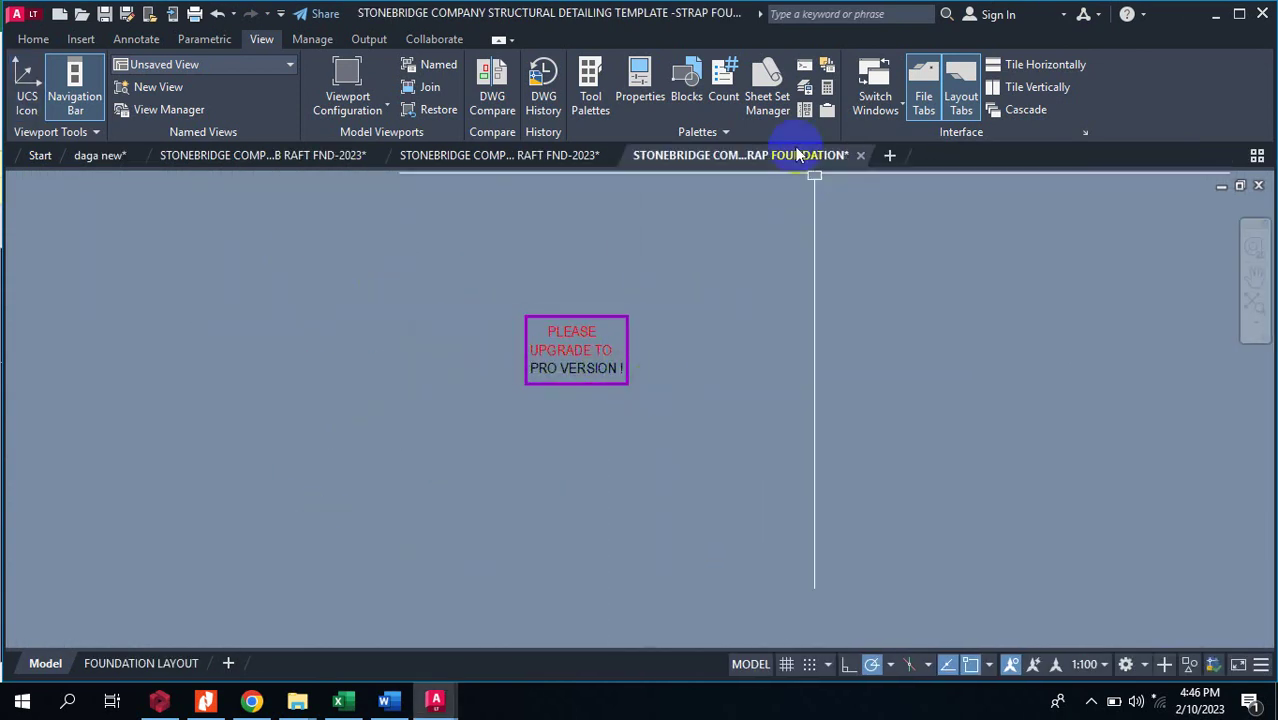
{"action": "left_click", "coordinate": [859, 156]}
{"action": "left_click", "coordinate": [705, 411]}
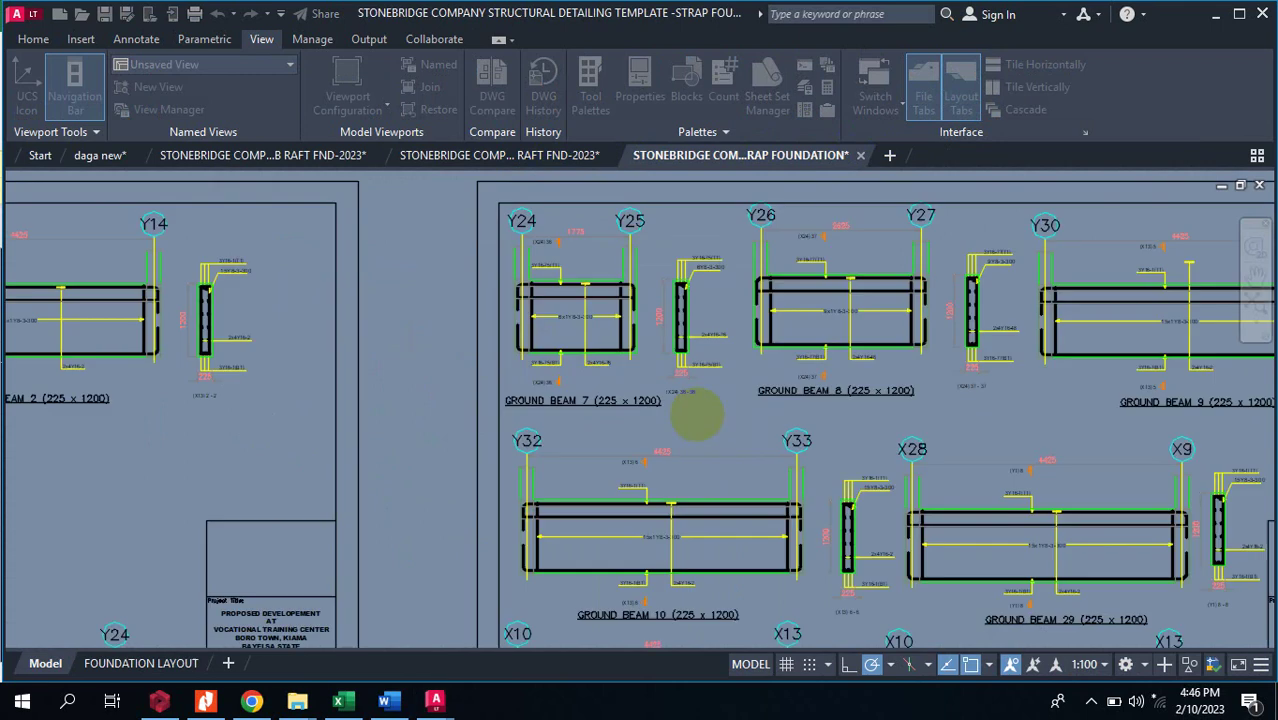
{"action": "left_click", "coordinate": [1214, 16]}
Launch the Wide Strip Foundation template from its hexagon hyperlink on the Excel catalog sheet.
{"action": "scroll", "coordinate": [336, 400], "scroll_direction": "down", "scroll_amount": 2}
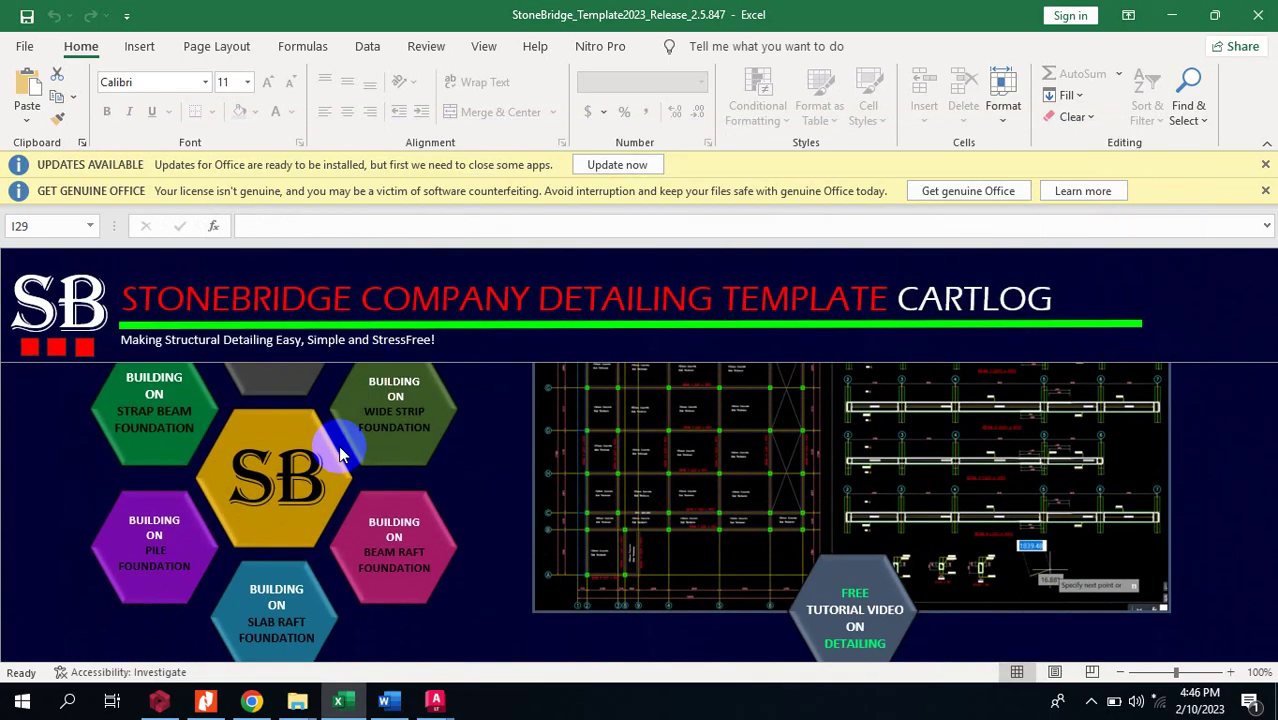
{"action": "scroll", "coordinate": [282, 463], "scroll_direction": "up", "scroll_amount": 1}
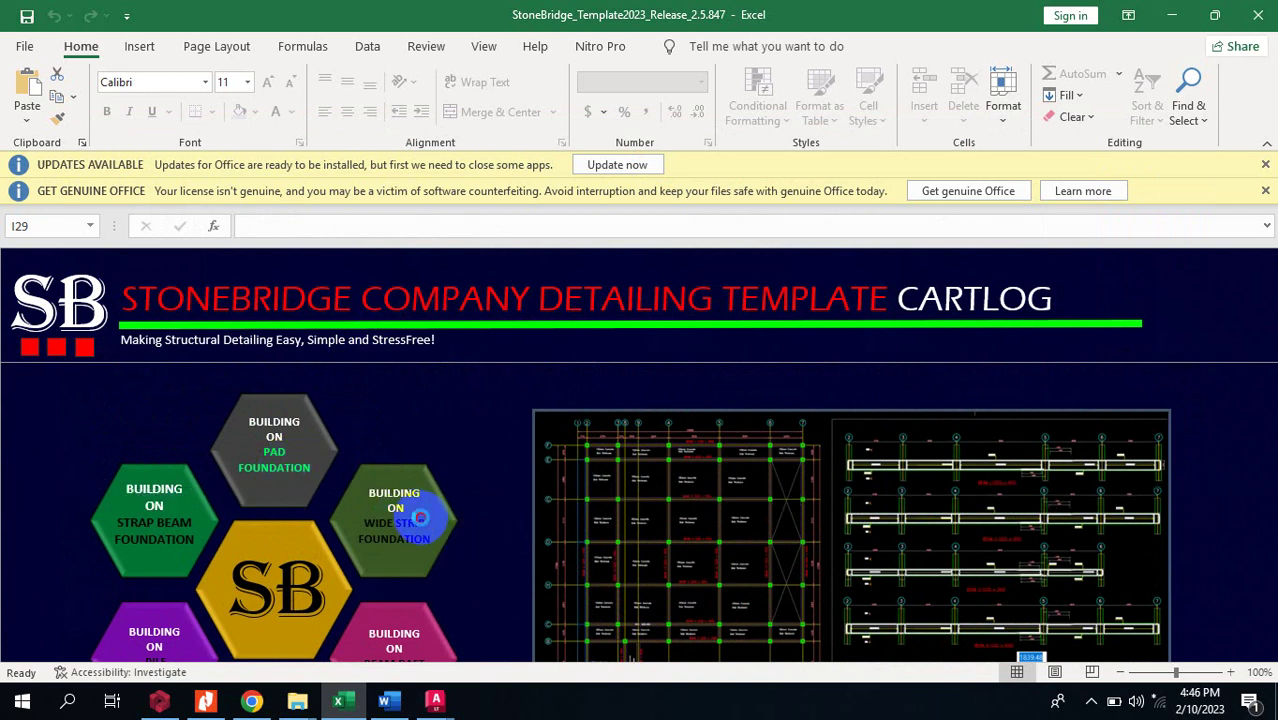
{"action": "left_click", "coordinate": [424, 525]}
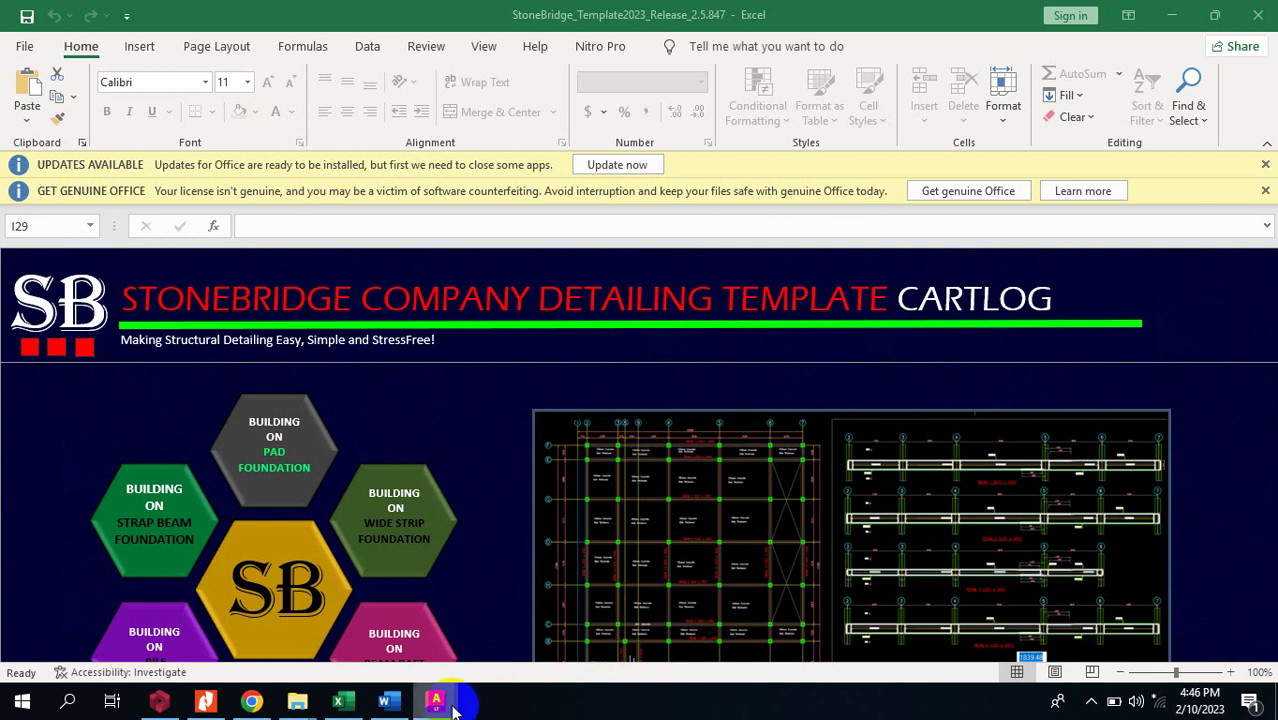
{"action": "mouse_move", "coordinate": [452, 705]}
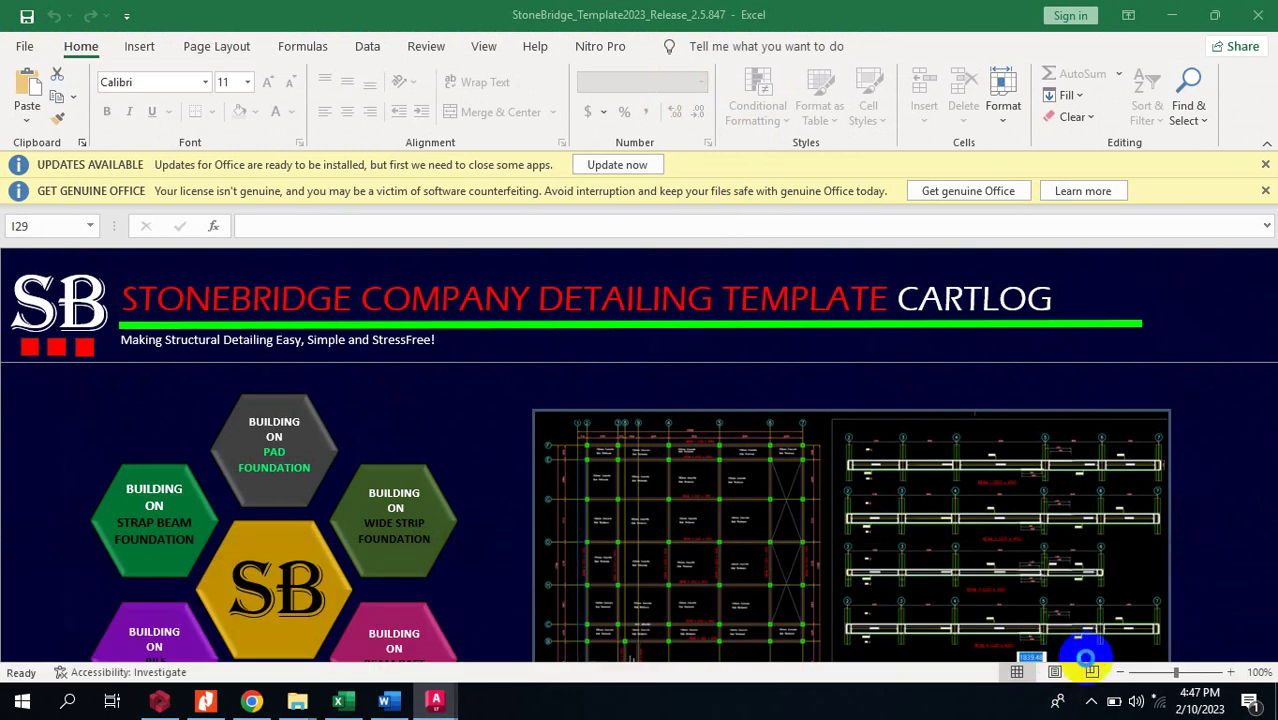
Bring the WIDE STRIP FOOTING drawing forward in AutoCAD from the taskbar previews.
{"action": "left_click", "coordinate": [456, 705]}
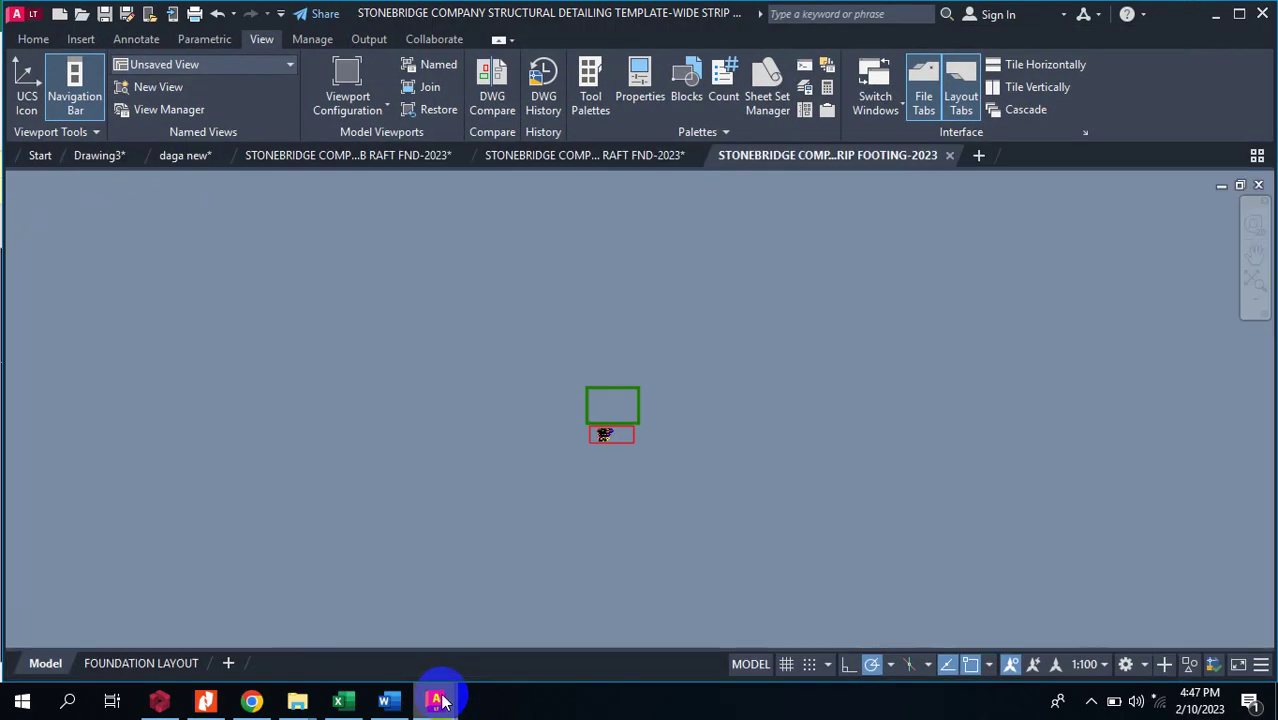
{"action": "mouse_move", "coordinate": [445, 700]}
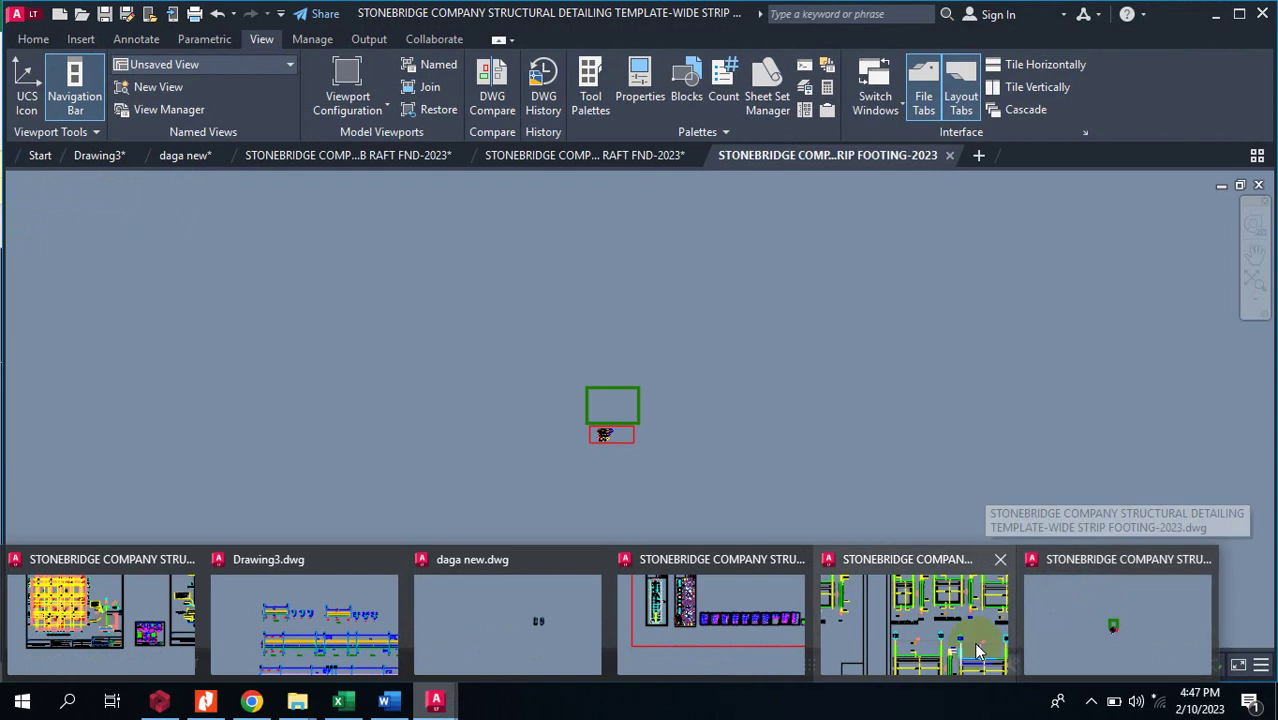
{"action": "left_click", "coordinate": [1134, 636]}
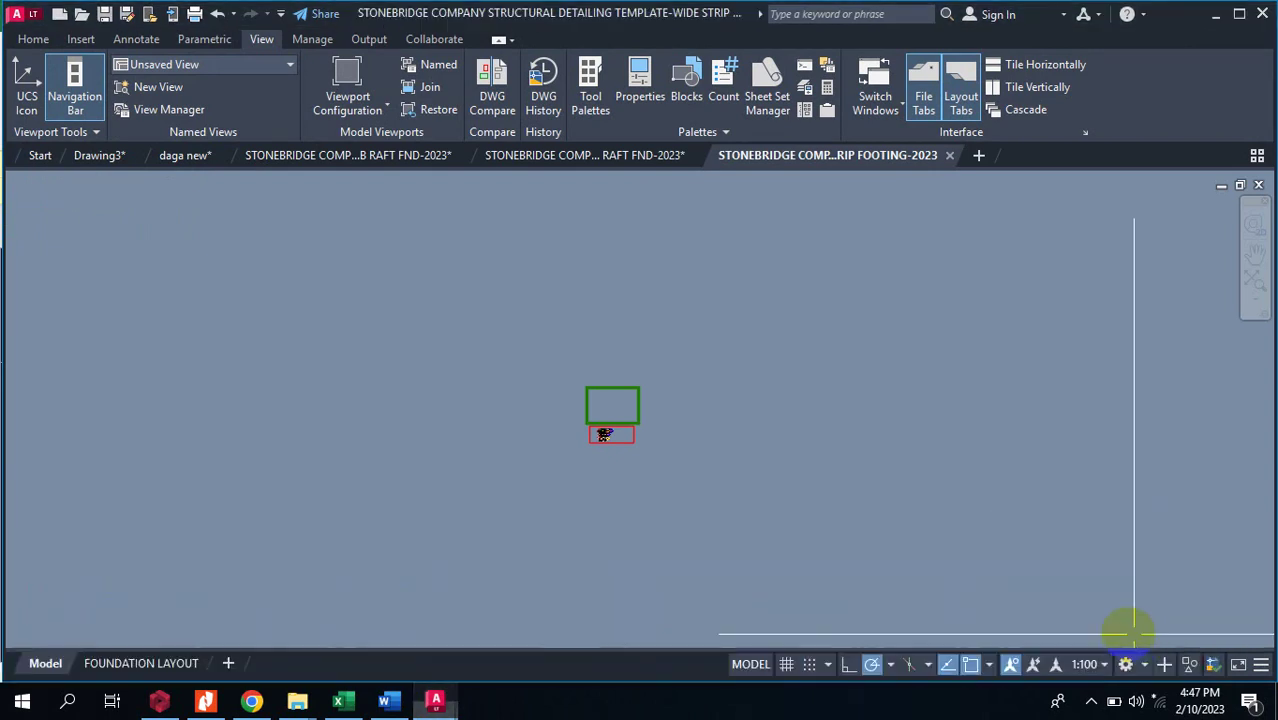
Zoom in and out to browse the Wide Strip Footing foundation grid and sheet strips.
{"action": "scroll", "coordinate": [567, 456], "scroll_direction": "up", "scroll_amount": 2}
{"action": "scroll", "coordinate": [608, 294], "scroll_direction": "down", "scroll_amount": 4}
{"action": "scroll", "coordinate": [579, 234], "scroll_direction": "up", "scroll_amount": 1}
{"action": "scroll", "coordinate": [457, 443], "scroll_direction": "up", "scroll_amount": 10}
{"action": "scroll", "coordinate": [538, 462], "scroll_direction": "down", "scroll_amount": 8}
{"action": "scroll", "coordinate": [380, 240], "scroll_direction": "up", "scroll_amount": 8}
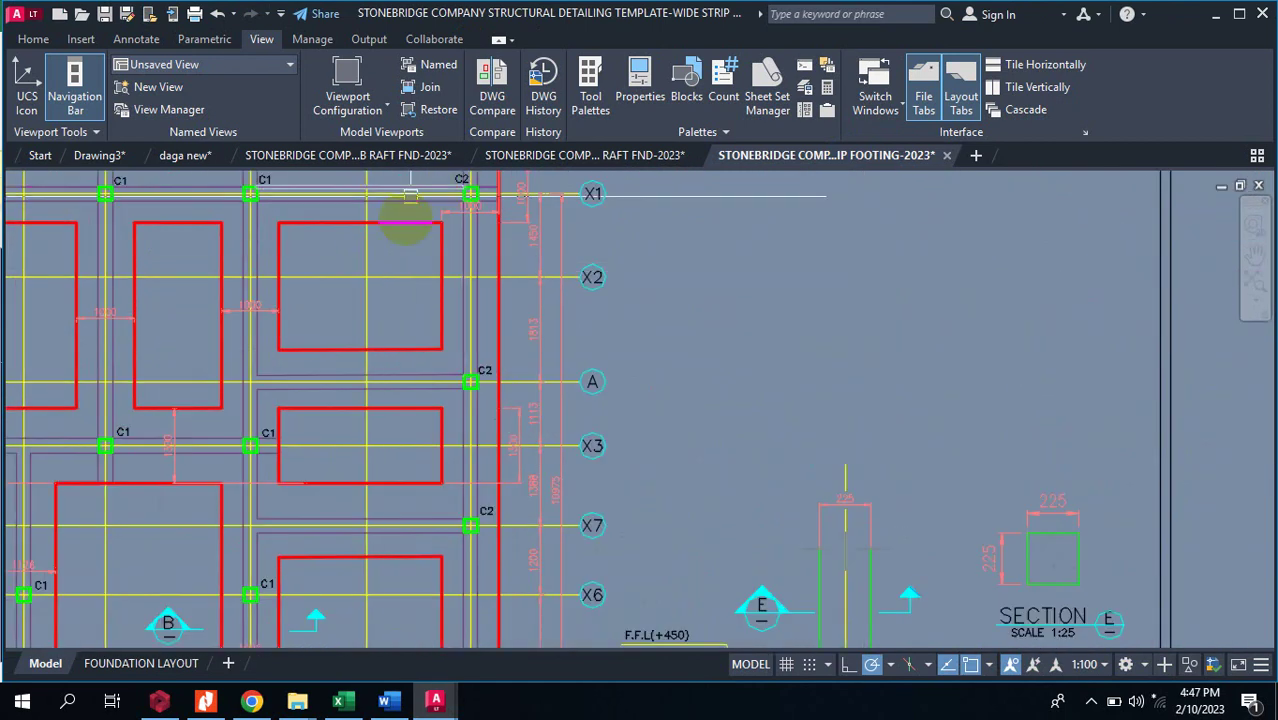
{"action": "scroll", "coordinate": [415, 345], "scroll_direction": "down", "scroll_amount": 8}
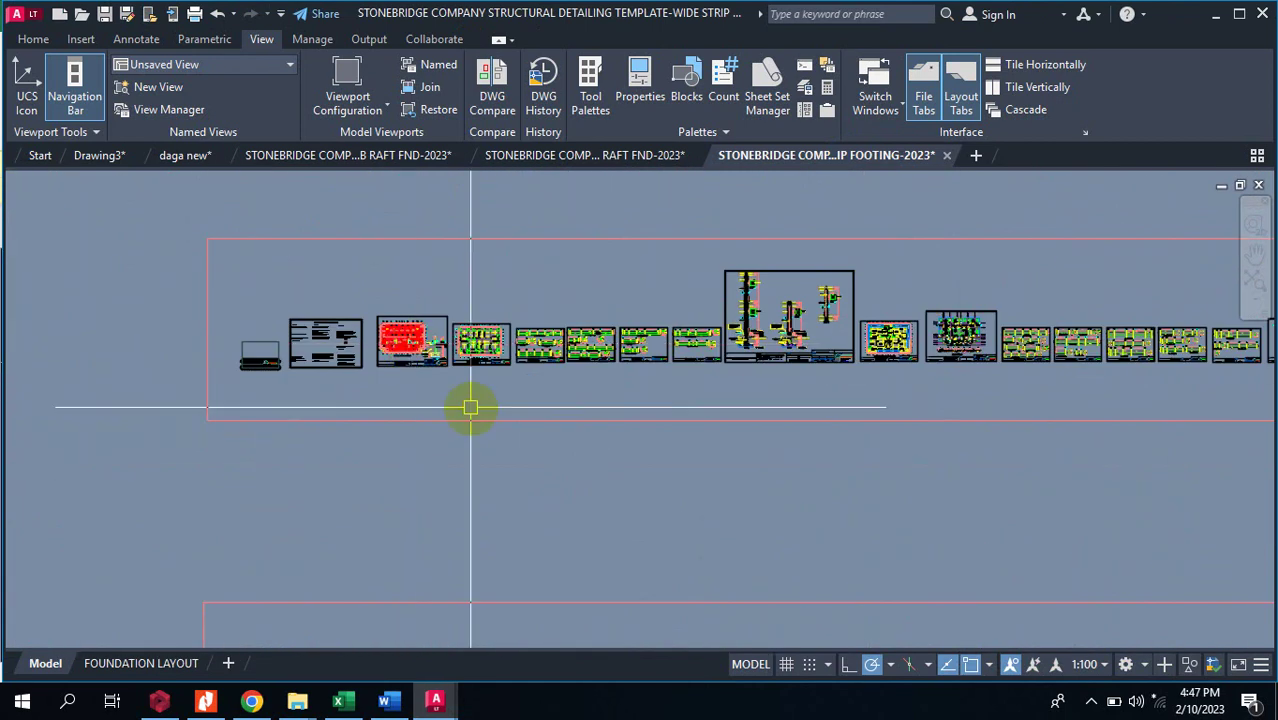
{"action": "scroll", "coordinate": [552, 435], "scroll_direction": "down", "scroll_amount": 6}
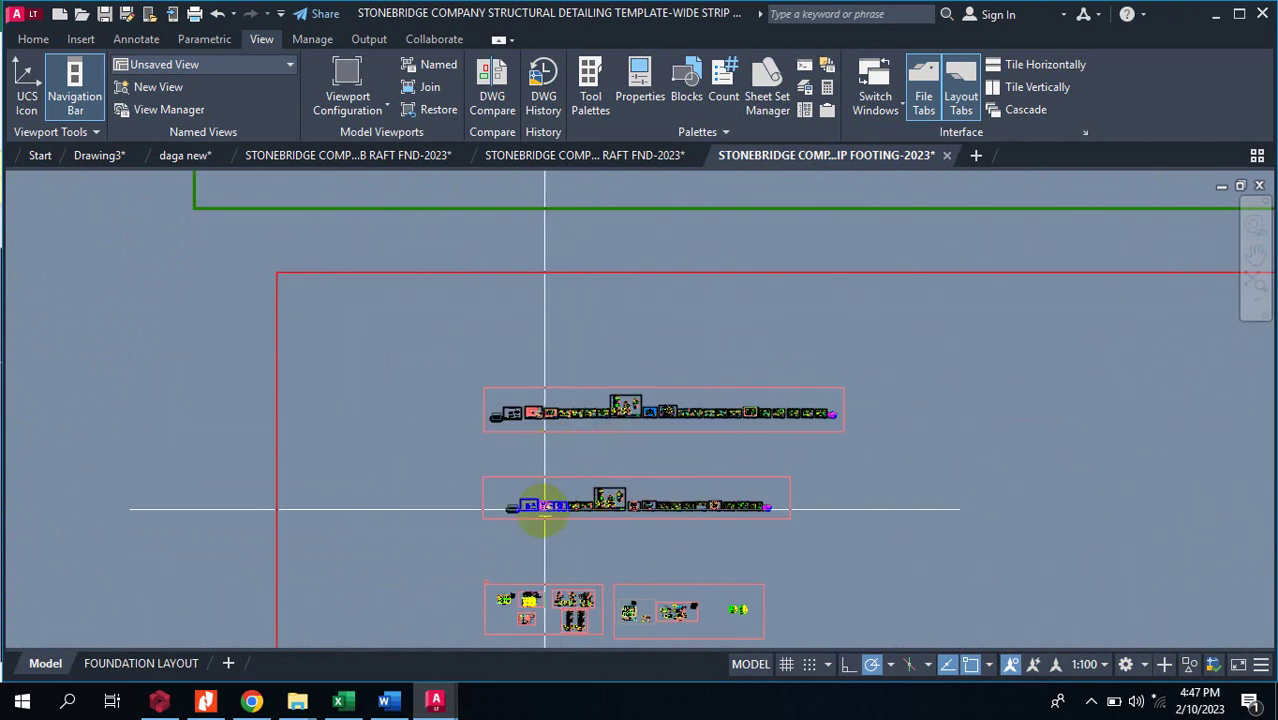
{"action": "scroll", "coordinate": [540, 570], "scroll_direction": "up", "scroll_amount": 2}
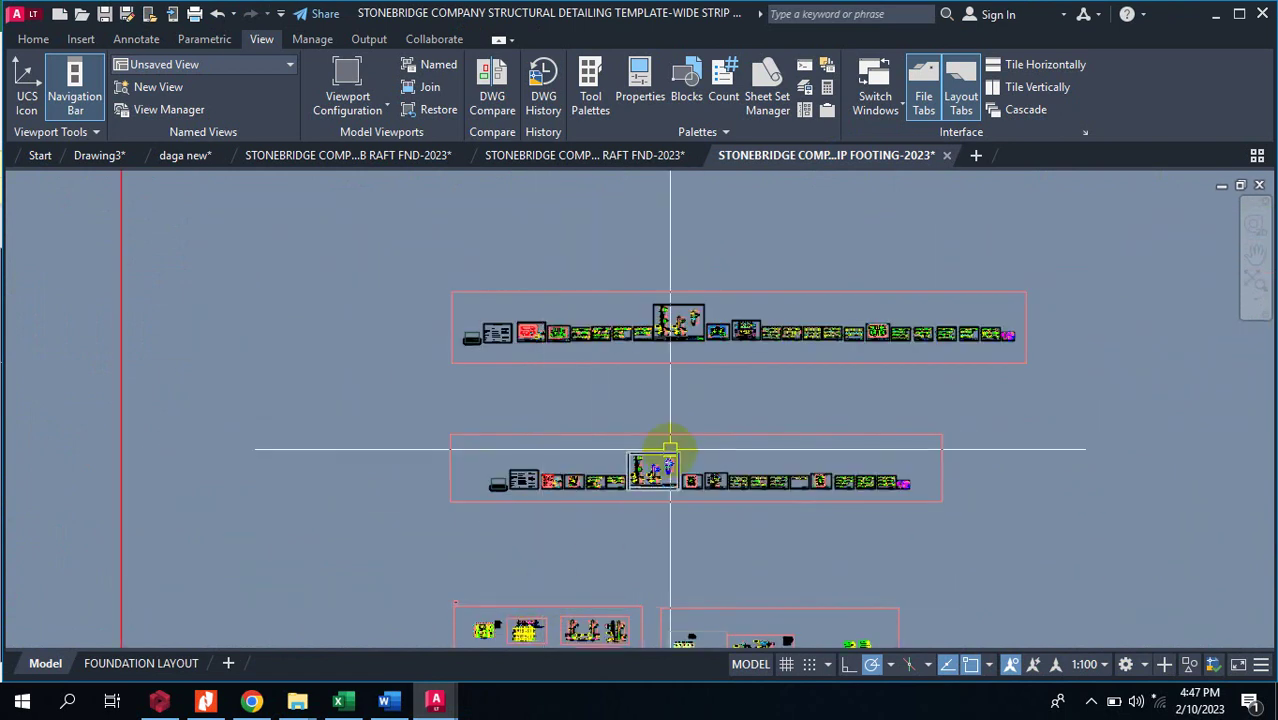